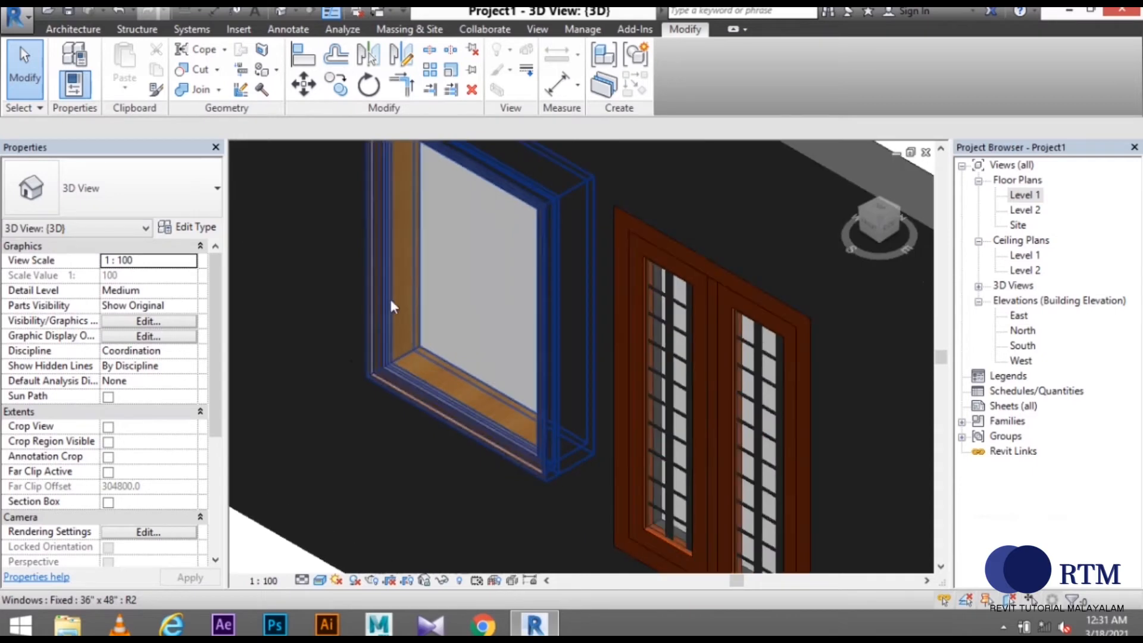
# Examine the fixed window and the double-leaf window in the wall in the 3D view
pyautogui.scroll(-3, 386, 347)
pyautogui.press('Escape')
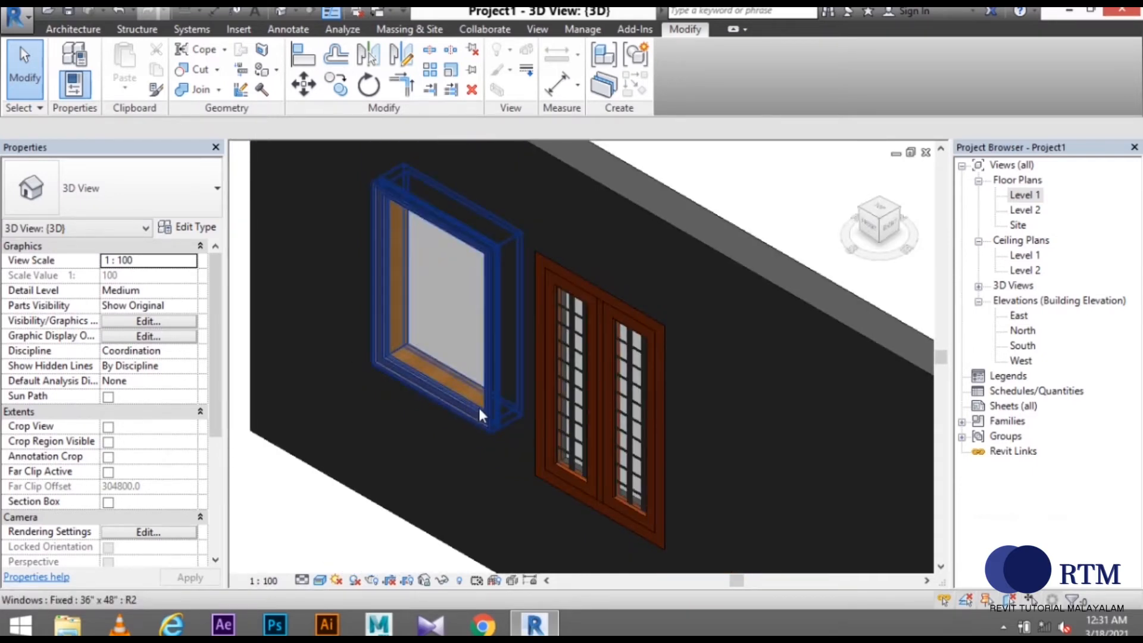
pyautogui.moveTo(489, 421); pyautogui.dragTo(446, 362, button='middle')
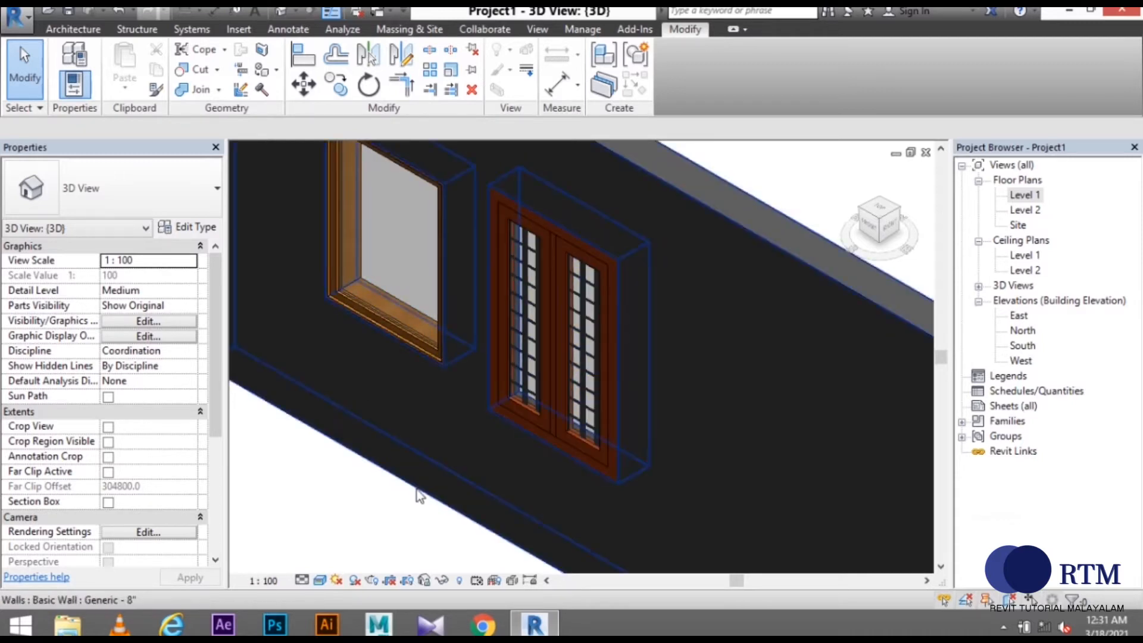
pyautogui.moveTo(433, 292); pyautogui.dragTo(448, 306, button='middle')
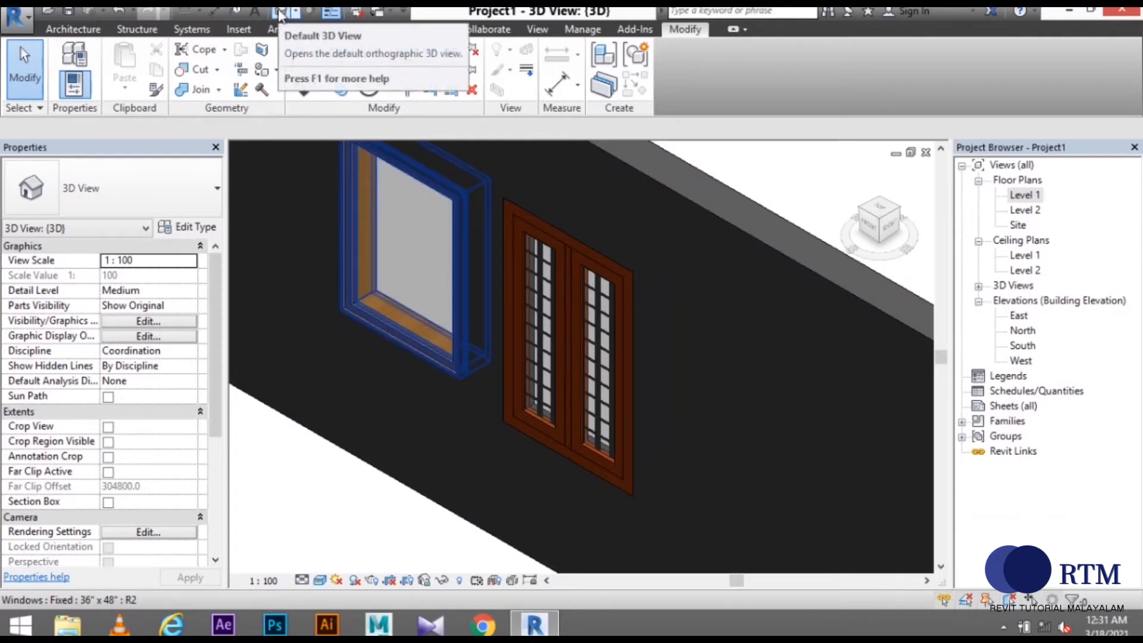
# Open the Level 1 floor plan and compare how the fixed window and Window 150X100 are represented in plan
pyautogui.doubleClick(1023, 196)
pyautogui.scroll(2, 502, 417)
pyautogui.moveTo(502, 417); pyautogui.dragTo(536, 438, button='middle')
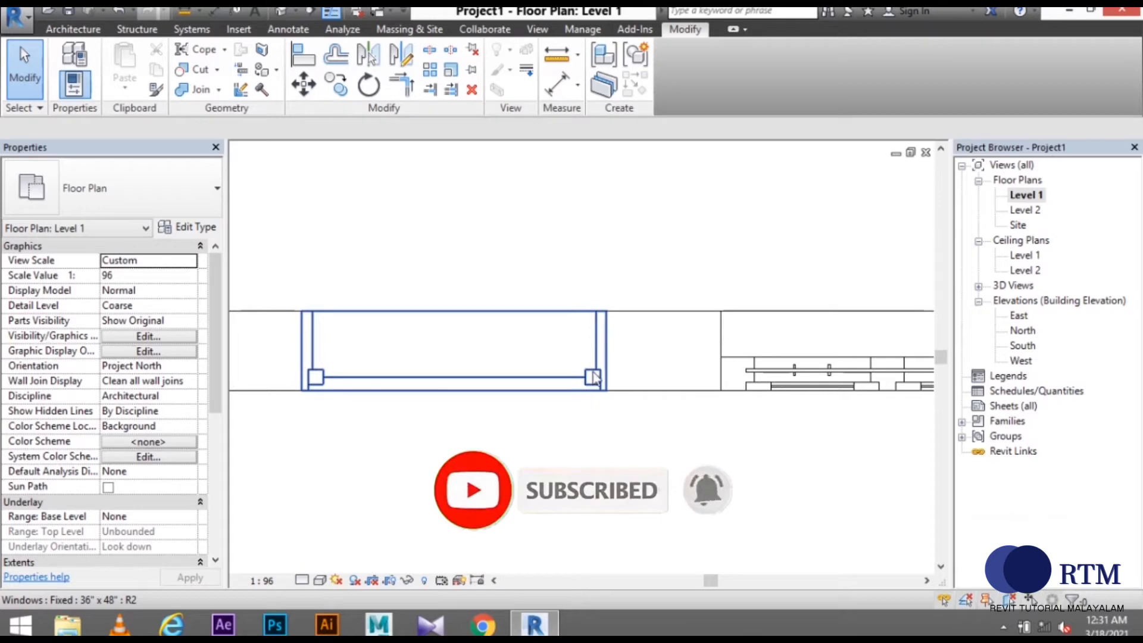
pyautogui.moveTo(814, 434); pyautogui.dragTo(614, 420, button='middle')
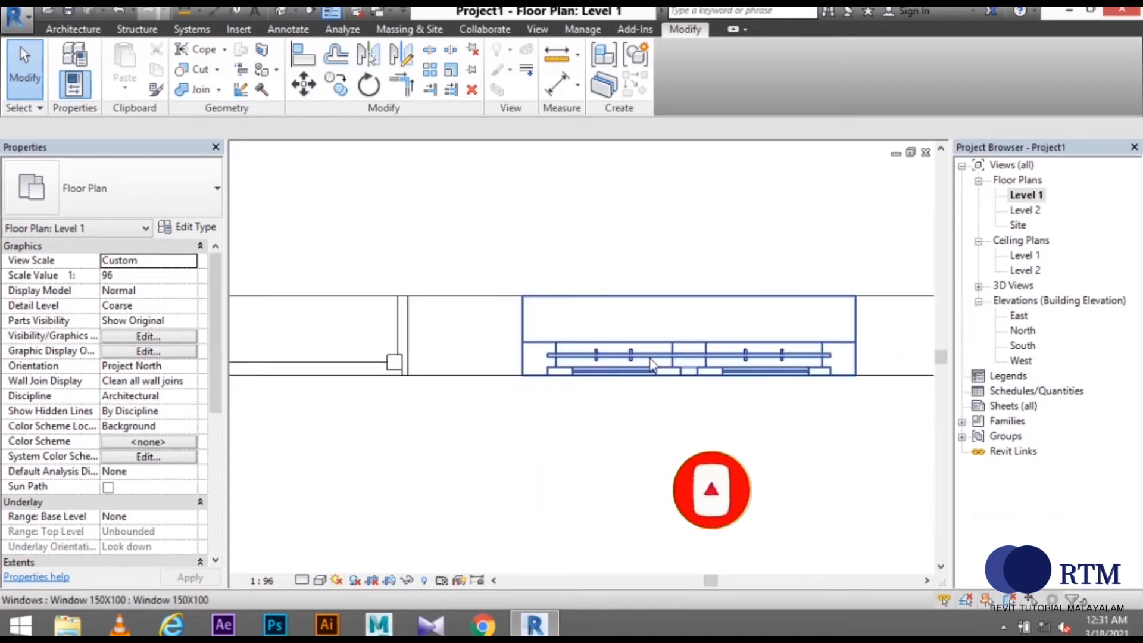
pyautogui.scroll(-1, 622, 390)
pyautogui.moveTo(643, 405); pyautogui.dragTo(750, 449, button='middle')
pyautogui.moveTo(635, 500); pyautogui.dragTo(649, 445, button='middle')
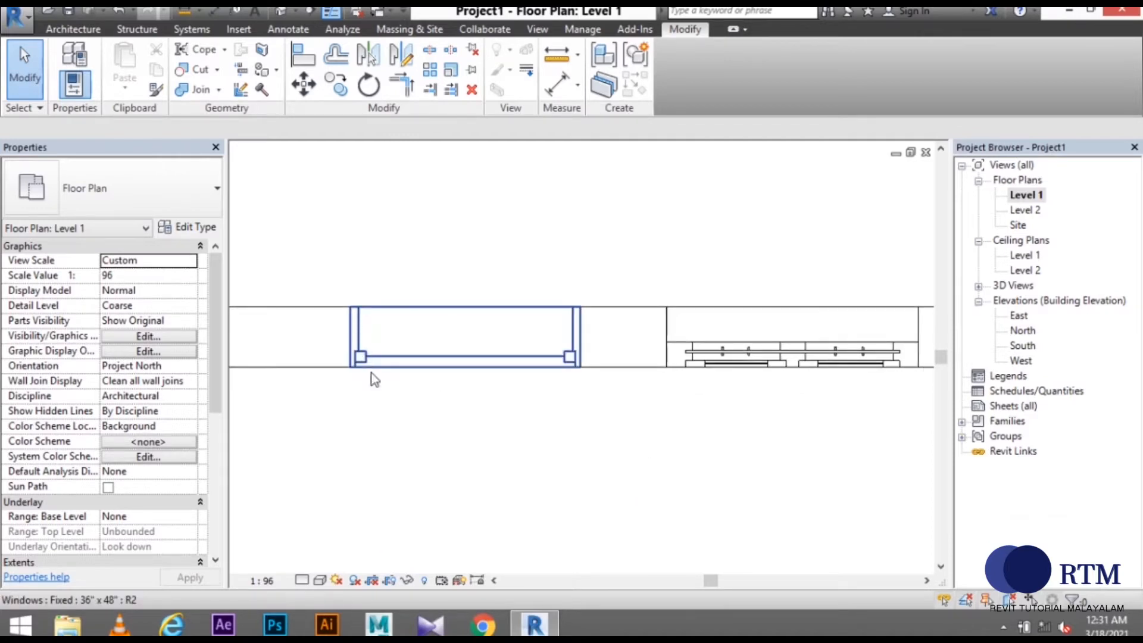
pyautogui.moveTo(641, 420); pyautogui.dragTo(560, 416, button='middle')
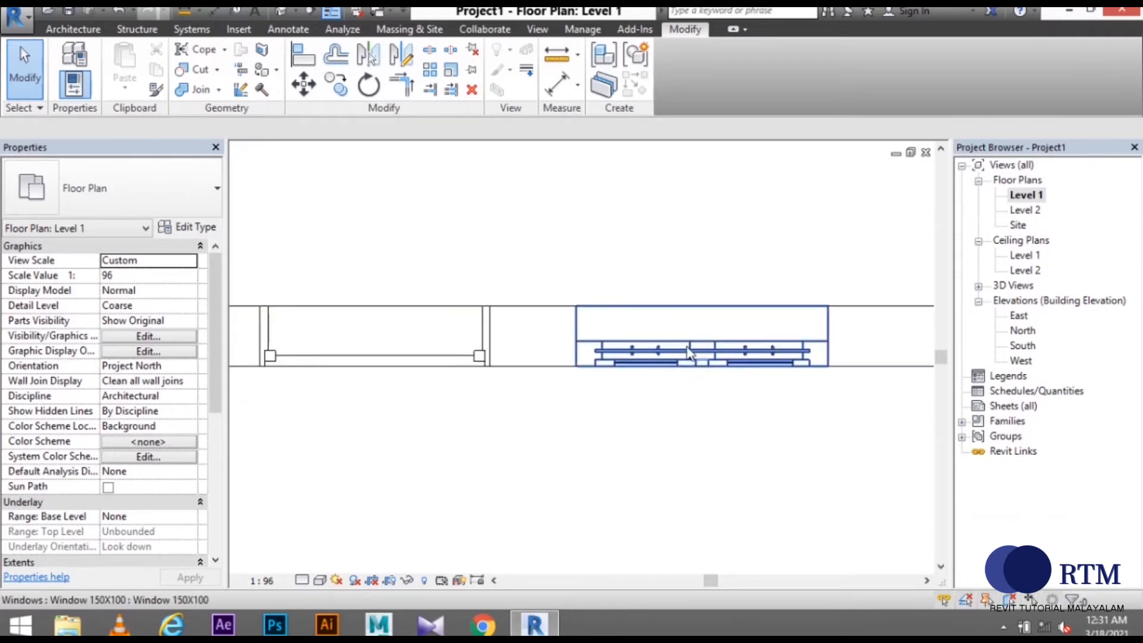
pyautogui.moveTo(654, 435); pyautogui.dragTo(748, 464, button='middle')
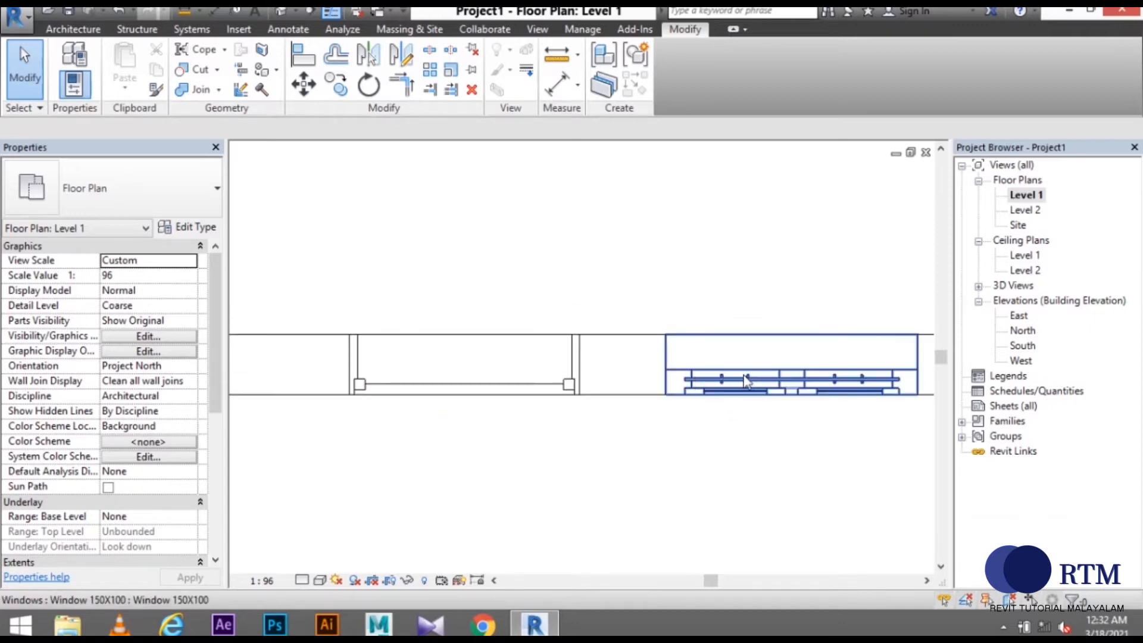
pyautogui.moveTo(713, 477); pyautogui.dragTo(666, 467, button='middle')
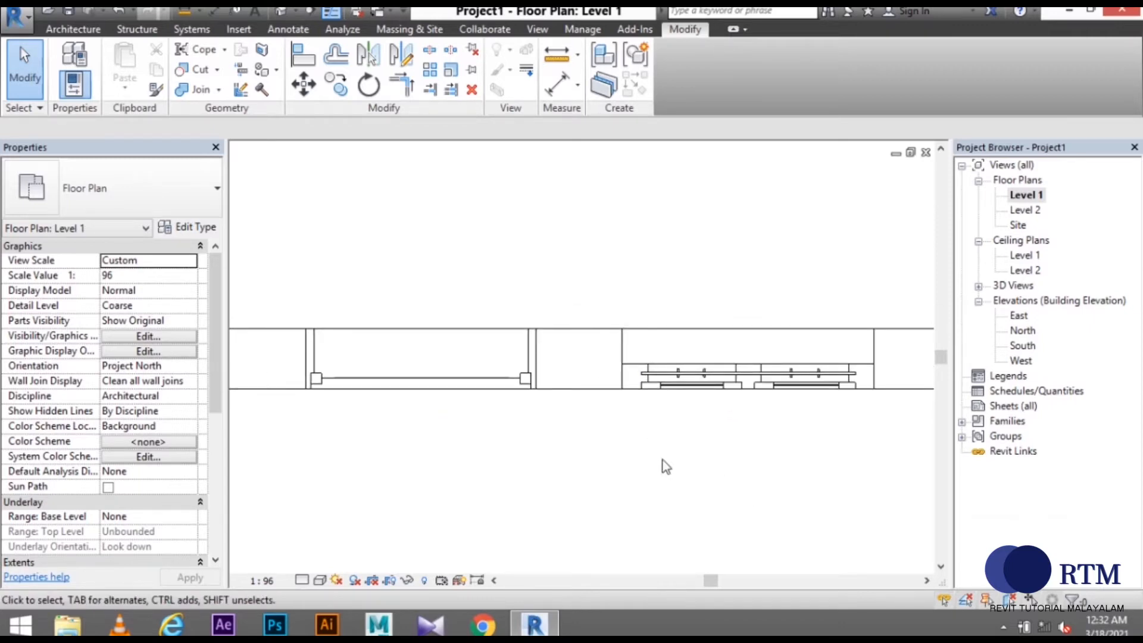
pyautogui.moveTo(536, 477); pyautogui.dragTo(544, 463, button='middle')
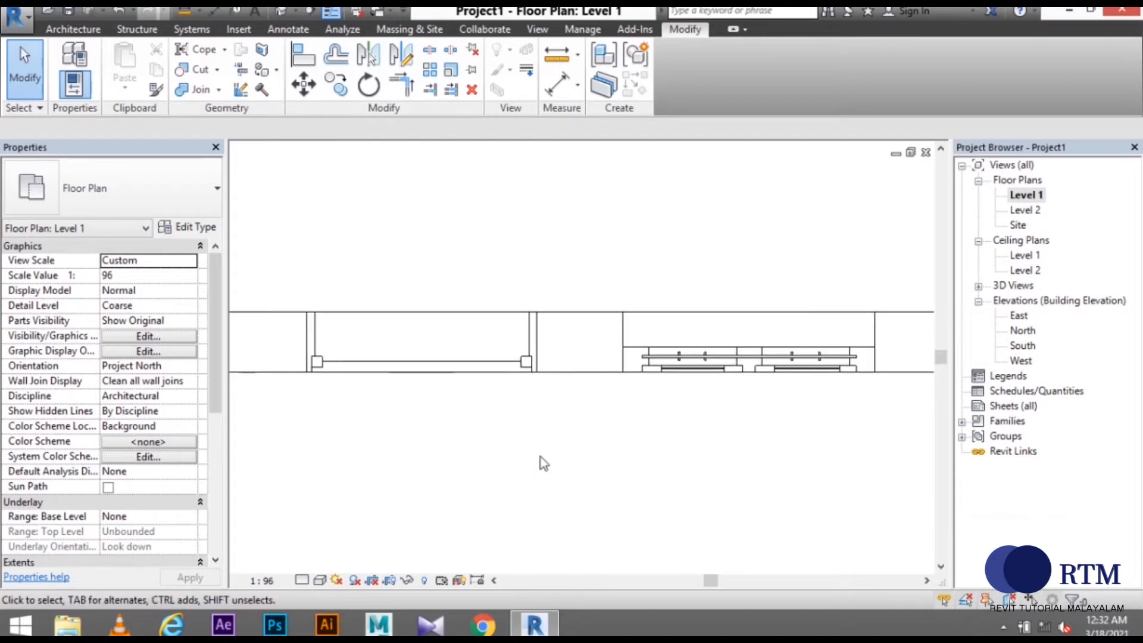
pyautogui.moveTo(716, 451); pyautogui.dragTo(717, 456, button='middle')
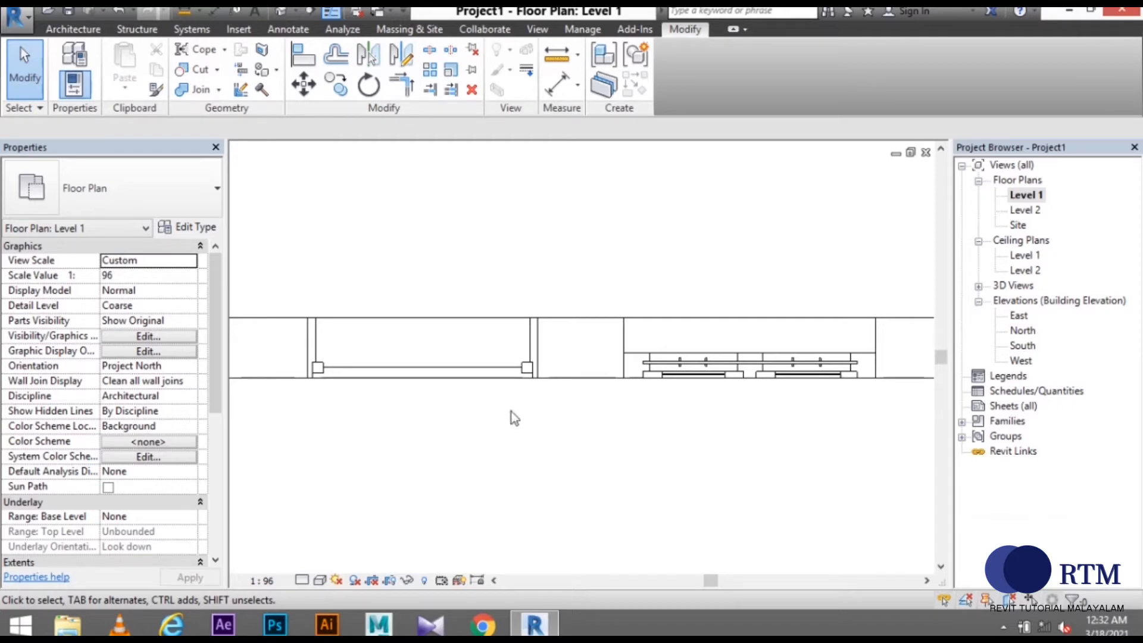
pyautogui.moveTo(621, 431); pyautogui.dragTo(587, 472, button='middle')
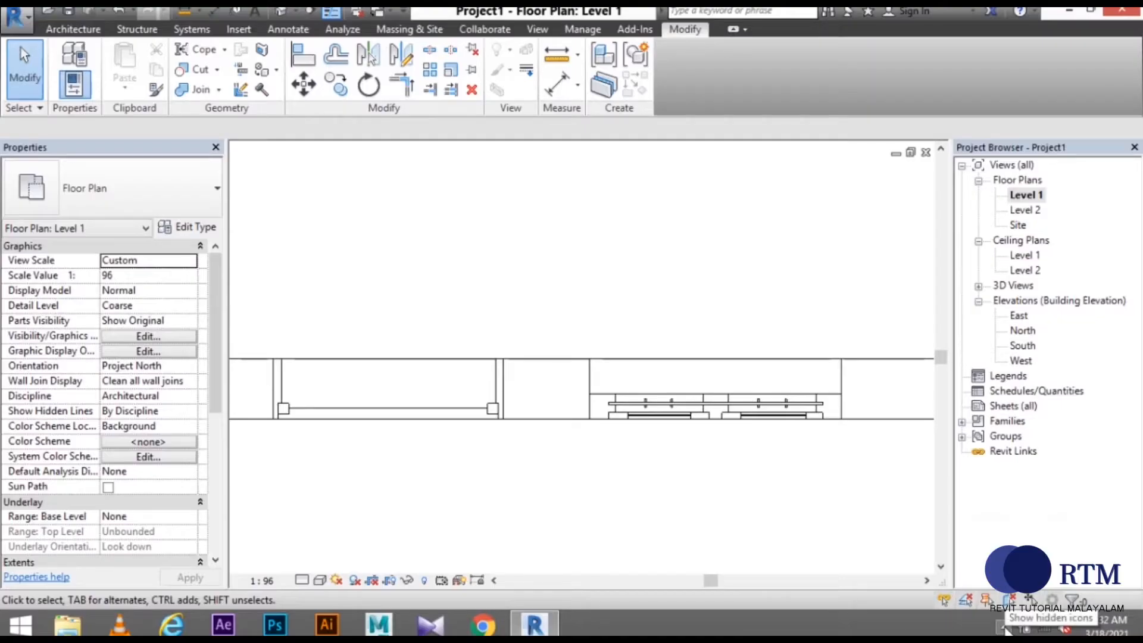
pyautogui.moveTo(658, 357); pyautogui.dragTo(635, 384, button='middle')
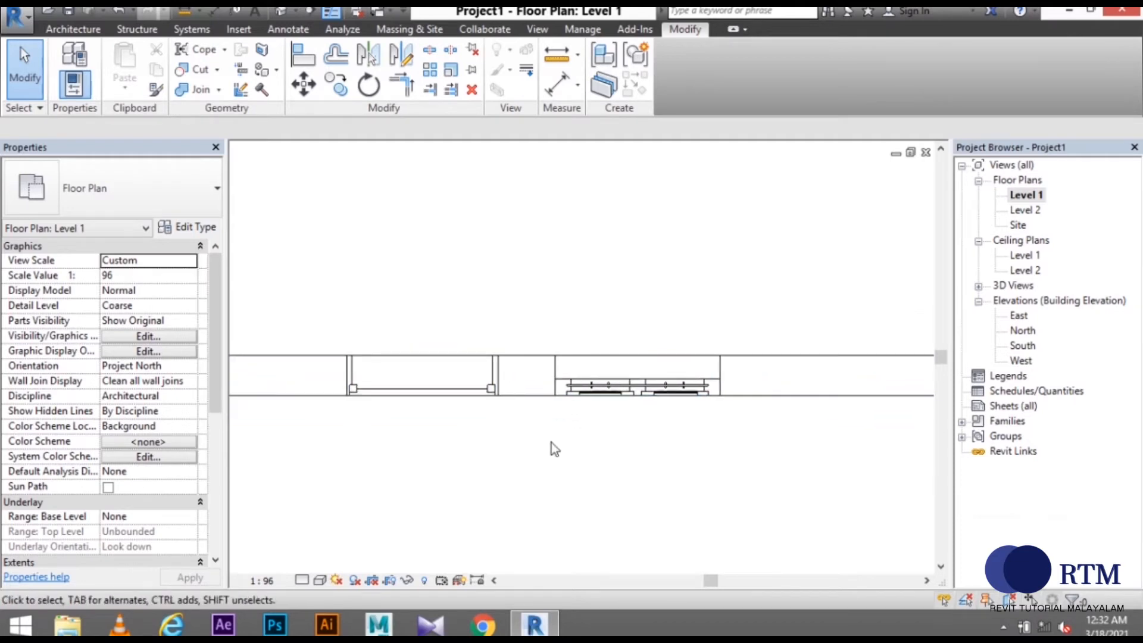
# Delete the Fixed 36" x 48" window from the wall in the Level 1 plan
pyautogui.scroll(3, 484, 456)
pyautogui.moveTo(469, 452); pyautogui.dragTo(469, 521, button='middle')
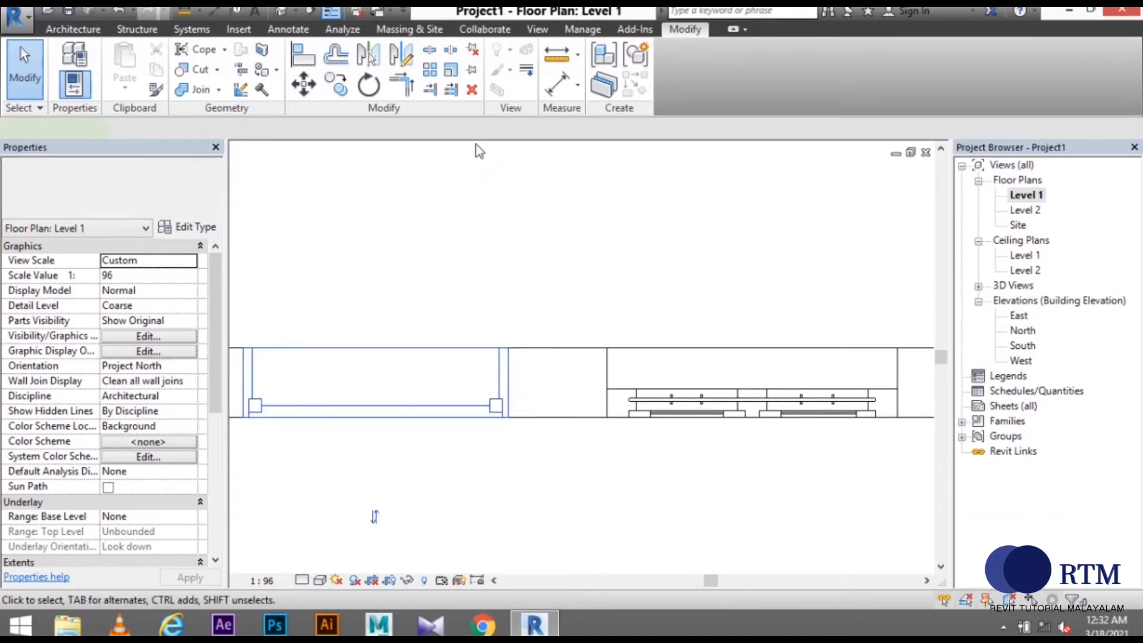
pyautogui.click(471, 92)
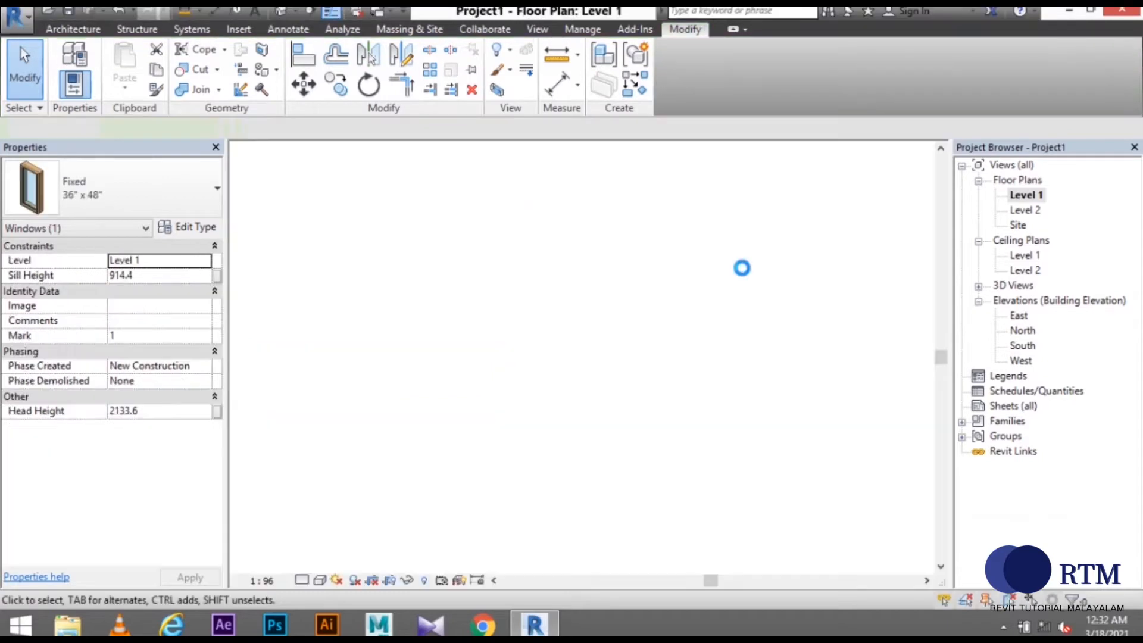
# Open the Window 150X100 family for editing from the window in the Level 1 plan
pyautogui.moveTo(786, 455); pyautogui.dragTo(599, 473, button='middle')
pyautogui.scroll(3, 479, 396)
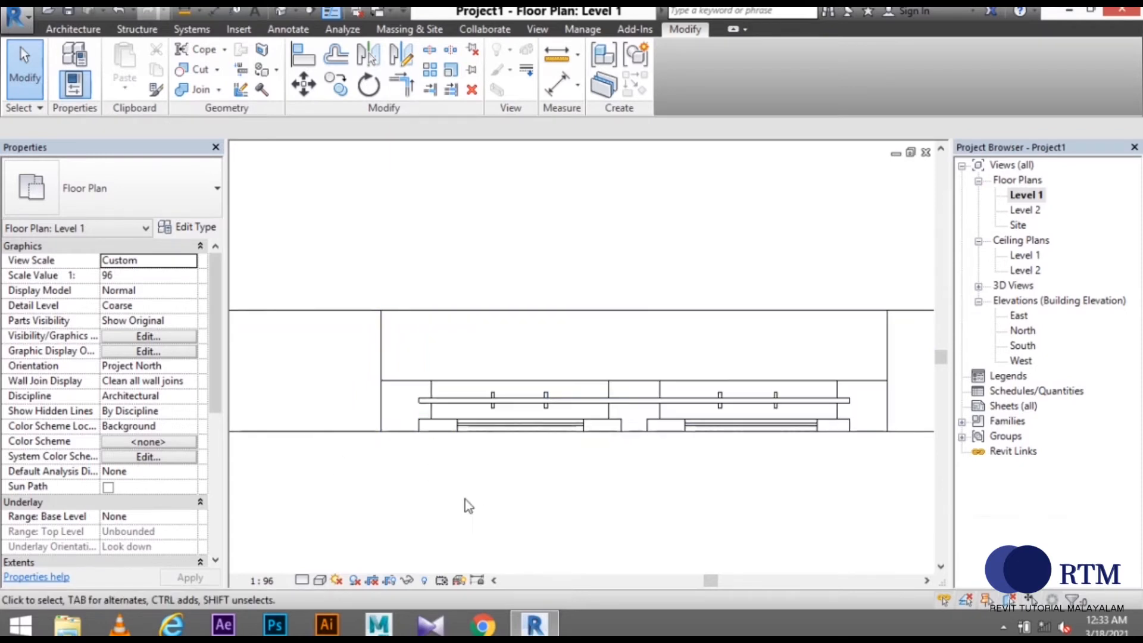
pyautogui.click(542, 399)
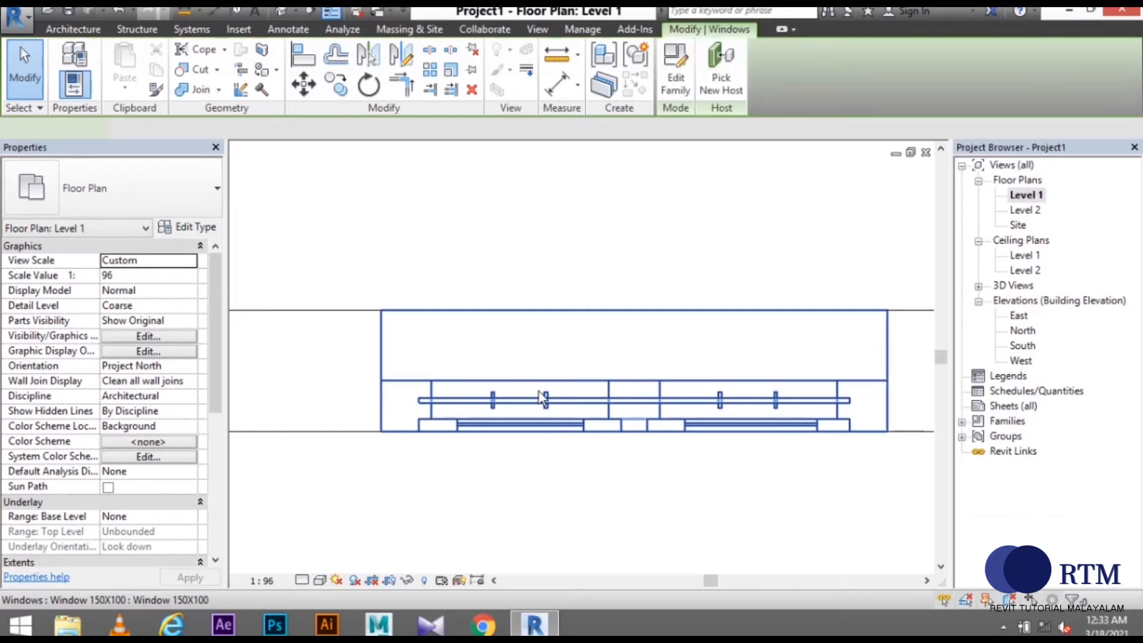
pyautogui.click(677, 92)
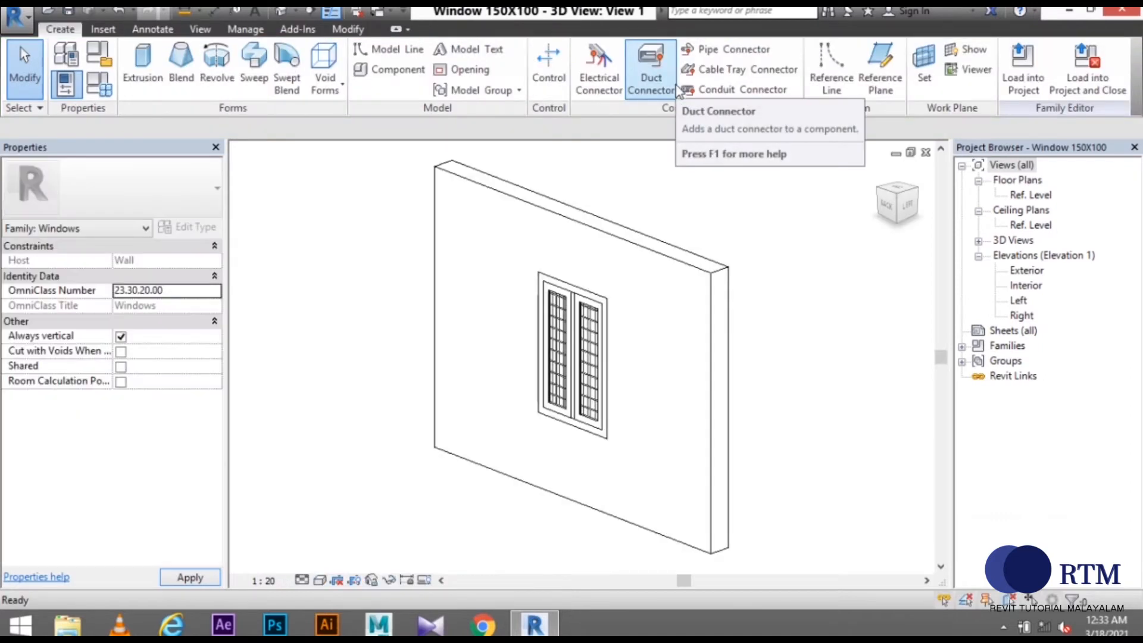
# Set the visual style of the family's 3D view to Realistic
pyautogui.moveTo(722, 359); pyautogui.dragTo(612, 369, button='middle')
pyautogui.scroll(1, 487, 438)
pyautogui.moveTo(504, 455); pyautogui.dragTo(518, 436, button='middle')
pyautogui.moveTo(420, 424); pyautogui.dragTo(448, 403, button='middle')
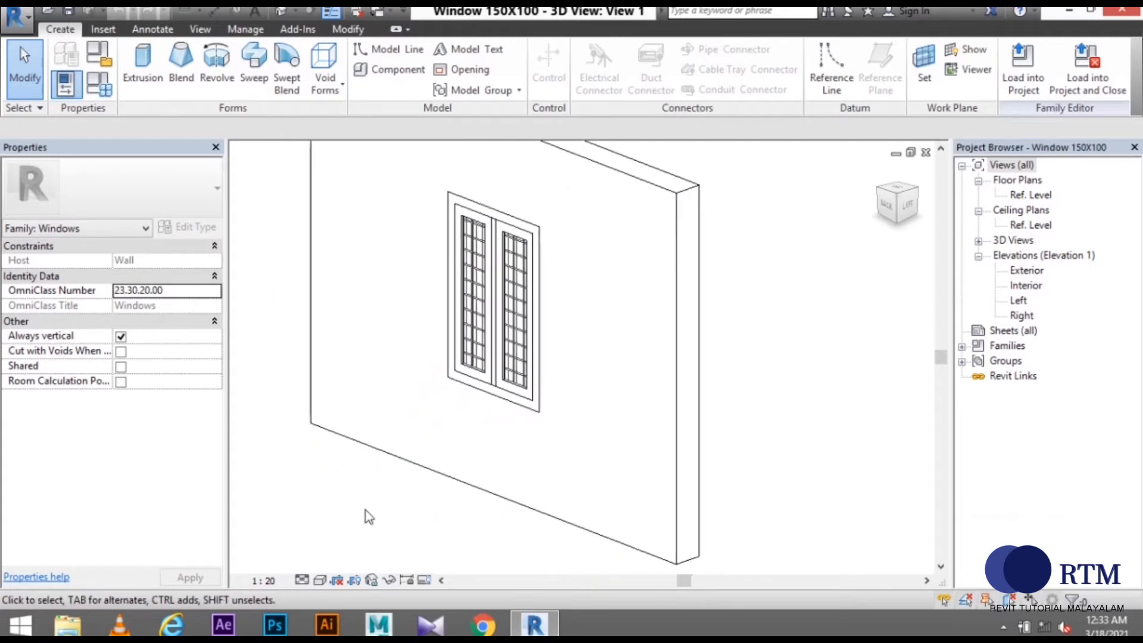
pyautogui.click(324, 582)
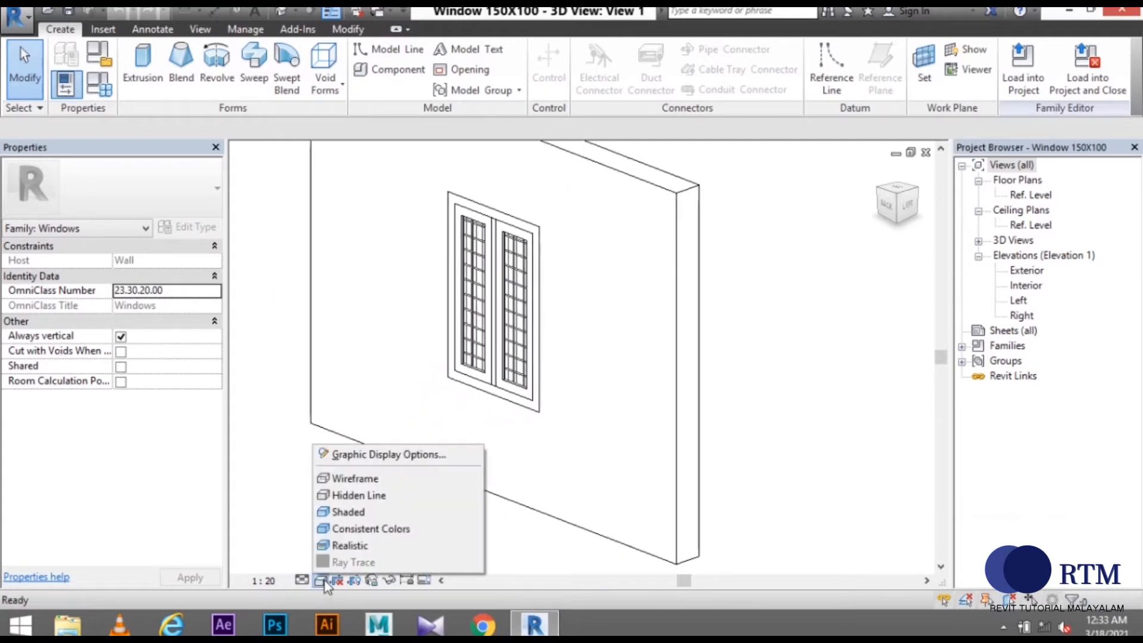
pyautogui.click(334, 546)
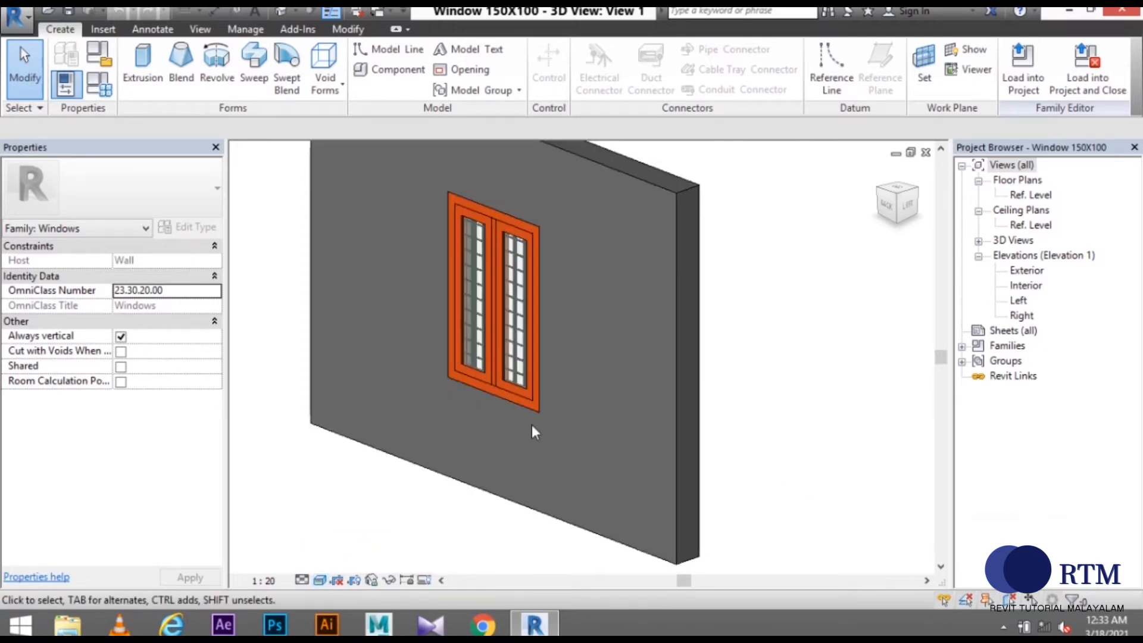
# Temporarily hide the host wall element in the family's 3D view
pyautogui.scroll(-4, 724, 409)
pyautogui.moveTo(766, 365); pyautogui.dragTo(715, 406, button='middle')
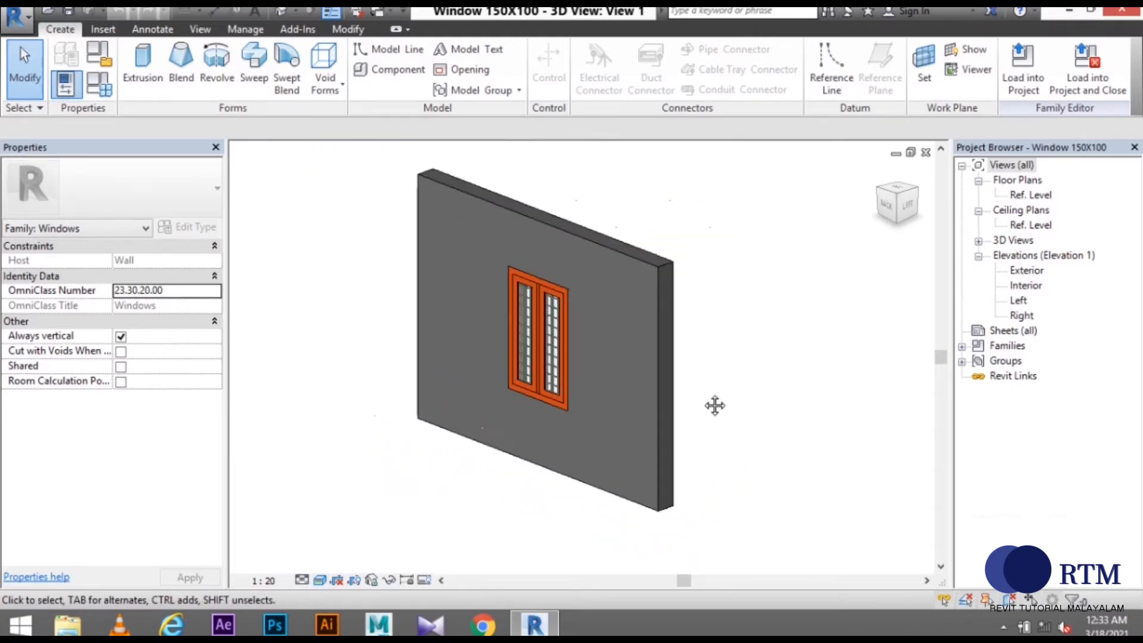
pyautogui.click(659, 273)
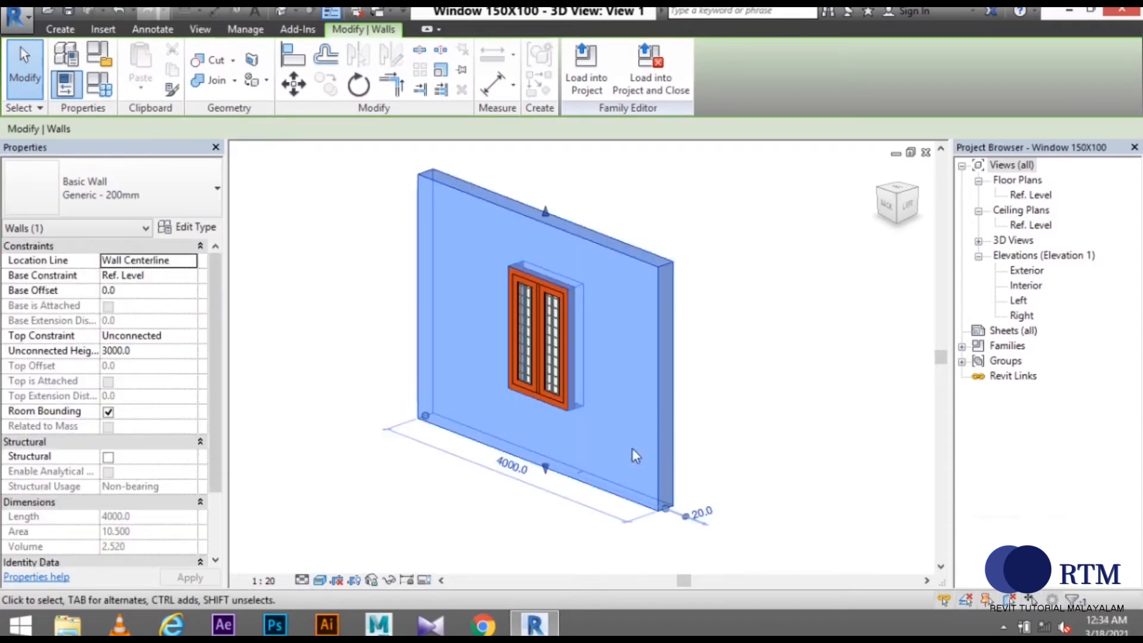
pyautogui.click(392, 581)
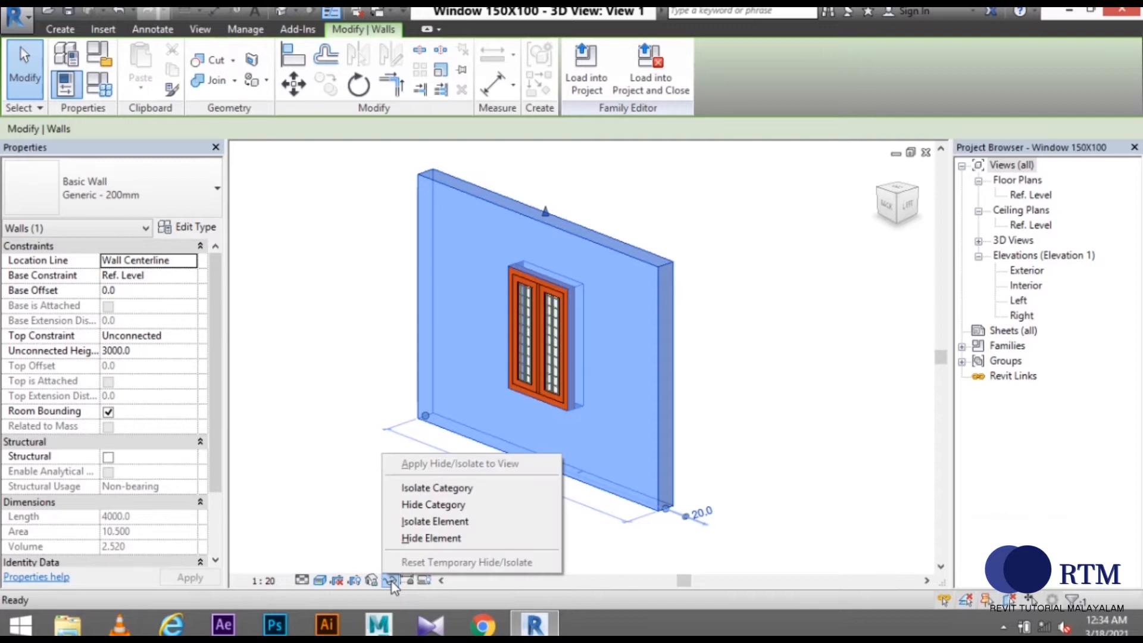
pyautogui.click(404, 539)
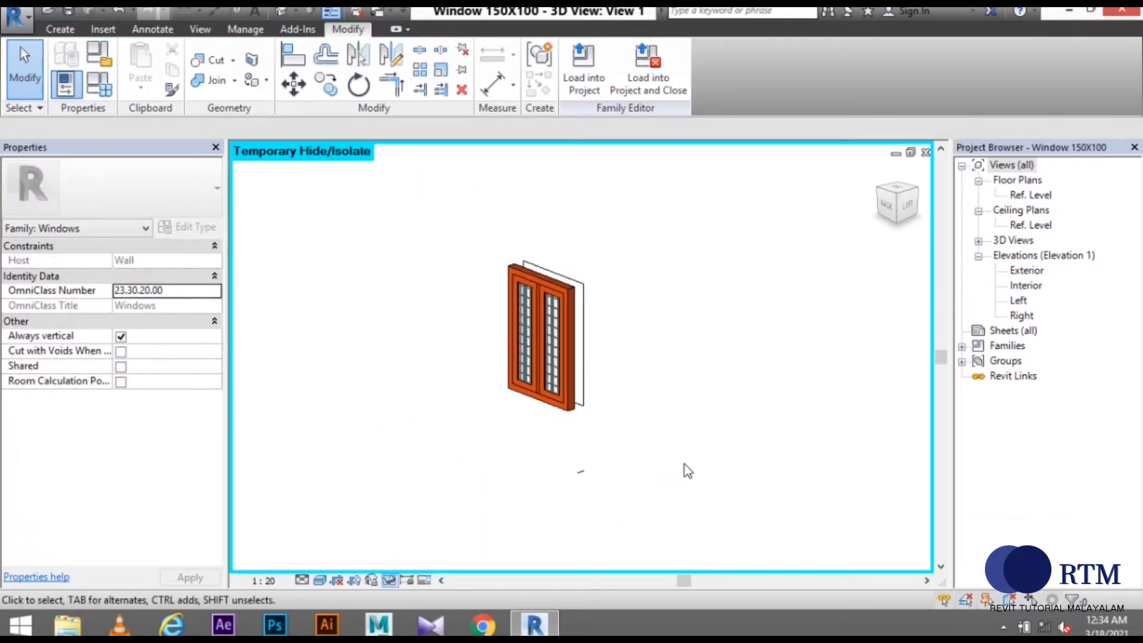
# Select all the window's solid parts from the left side and turn off their display when cut in Plan/RCP
pyautogui.scroll(5, 567, 421)
pyautogui.scroll(1, 538, 359)
pyautogui.moveTo(655, 388); pyautogui.dragTo(663, 426, button='middle')
pyautogui.scroll(-3, 570, 474)
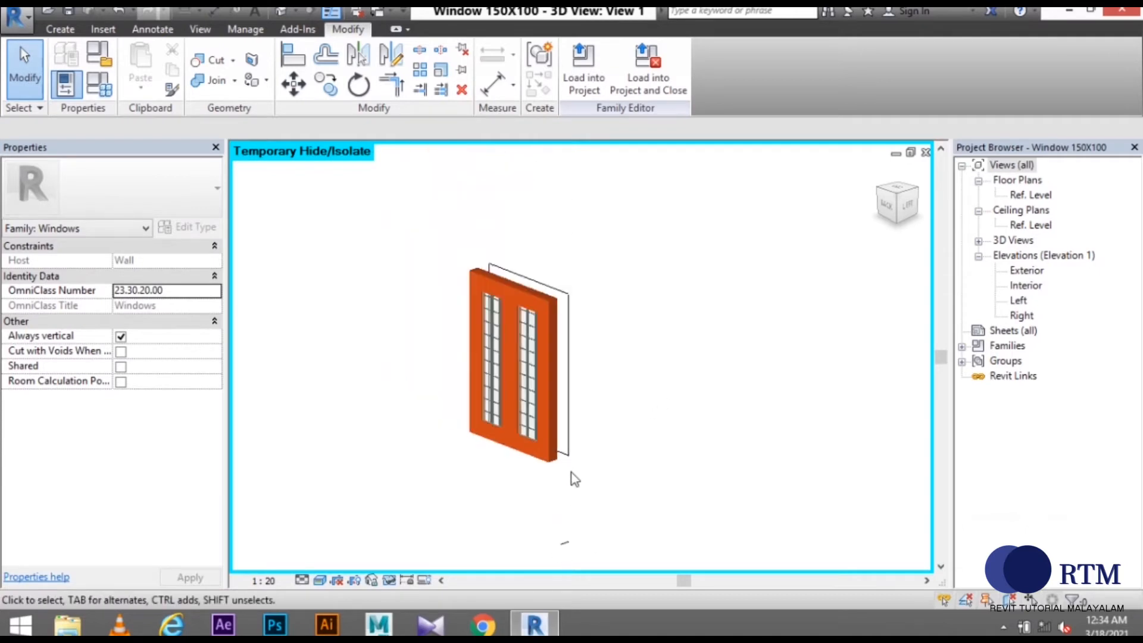
pyautogui.moveTo(574, 480); pyautogui.dragTo(583, 450, button='middle')
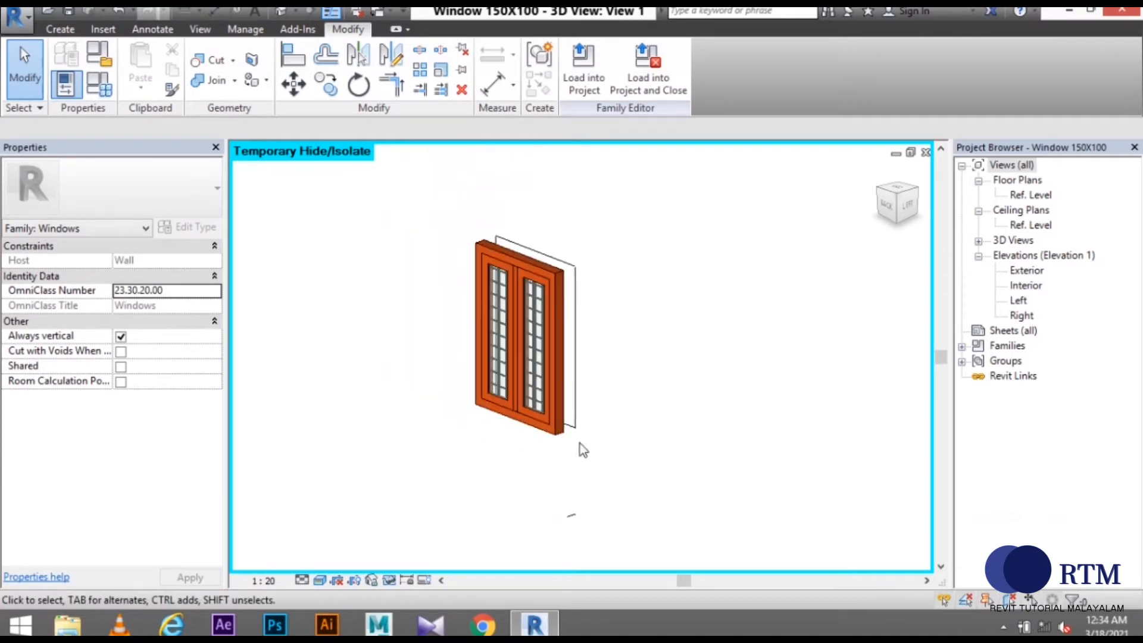
pyautogui.click(913, 204)
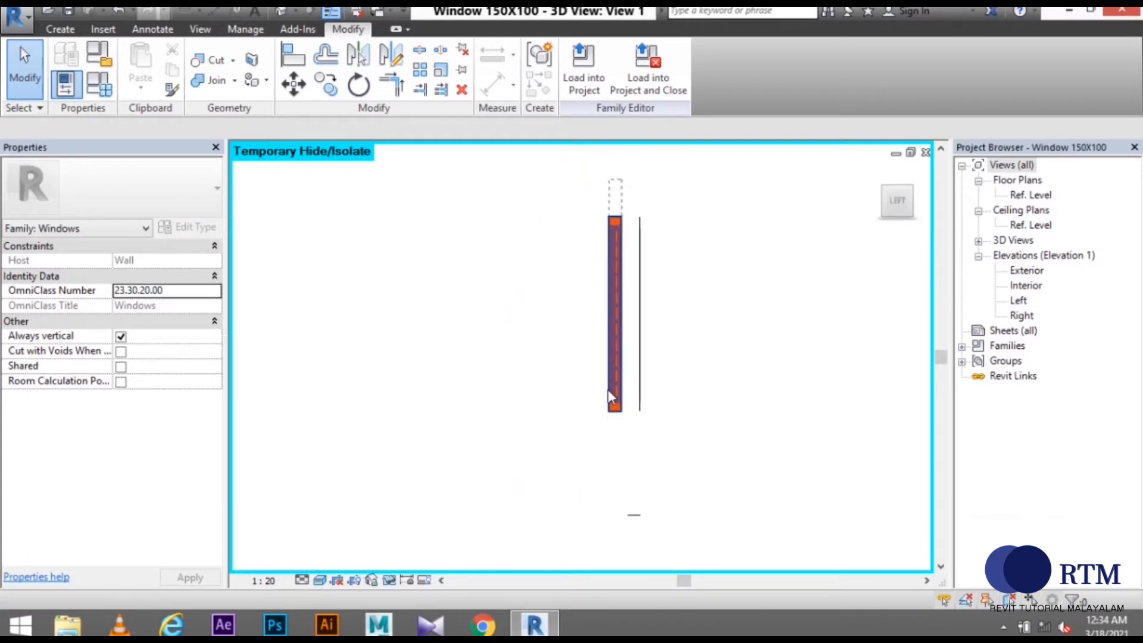
pyautogui.moveTo(587, 426); pyautogui.dragTo(587, 426)
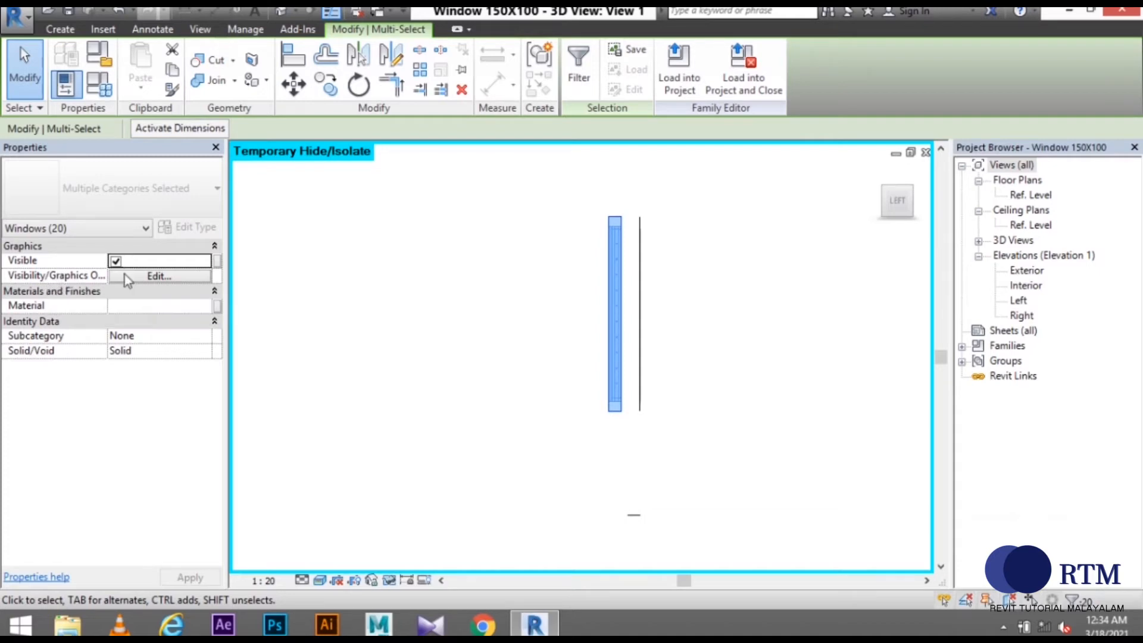
pyautogui.click(182, 277)
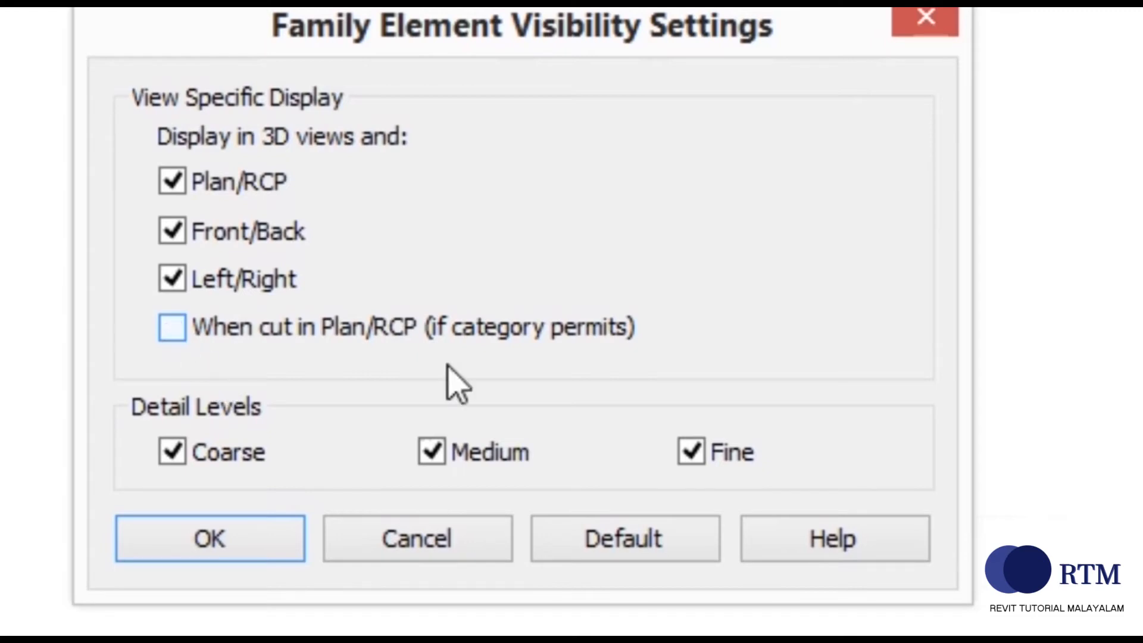
pyautogui.click(216, 532)
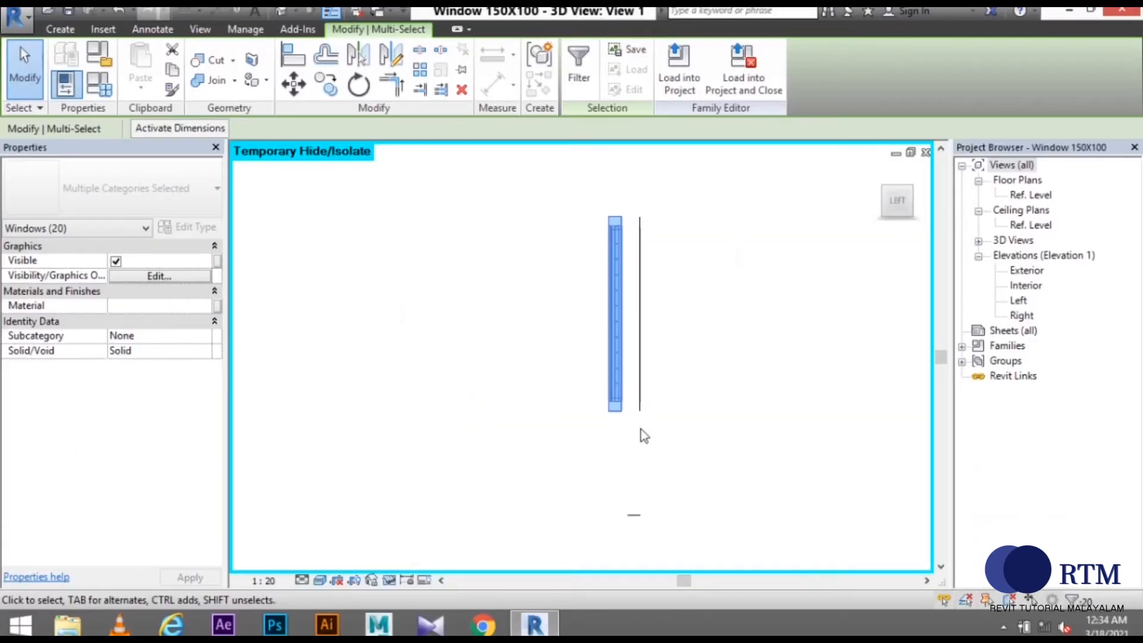
# Open the family's Ref. Level floor plan and clear the selection of the window solids
pyautogui.click(1021, 196)
pyautogui.doubleClick(1023, 199)
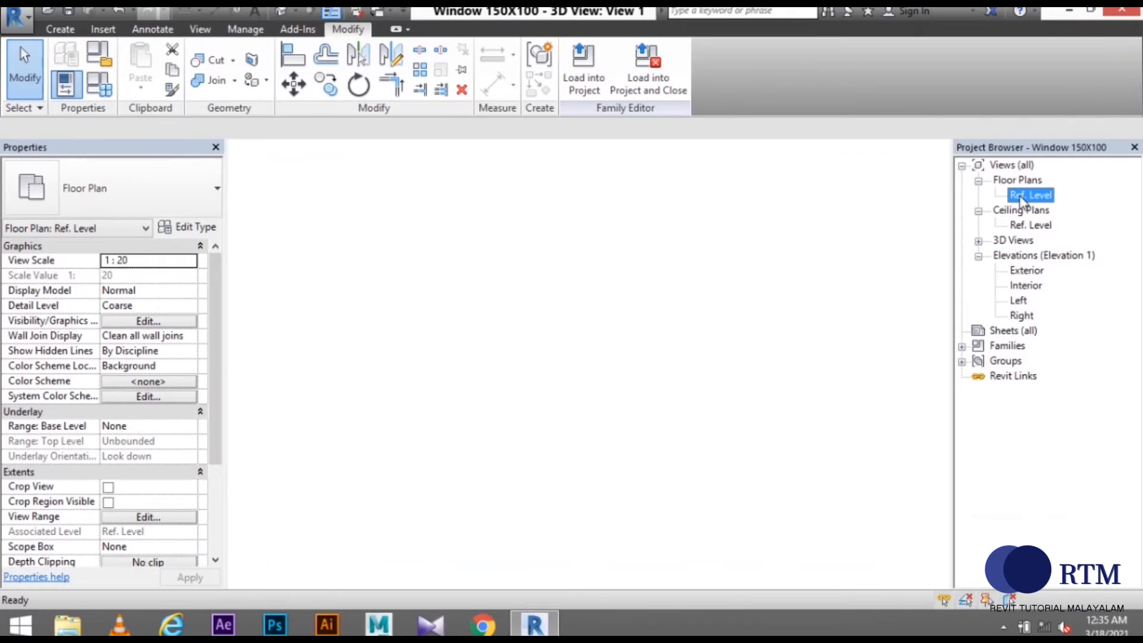
pyautogui.scroll(5, 560, 477)
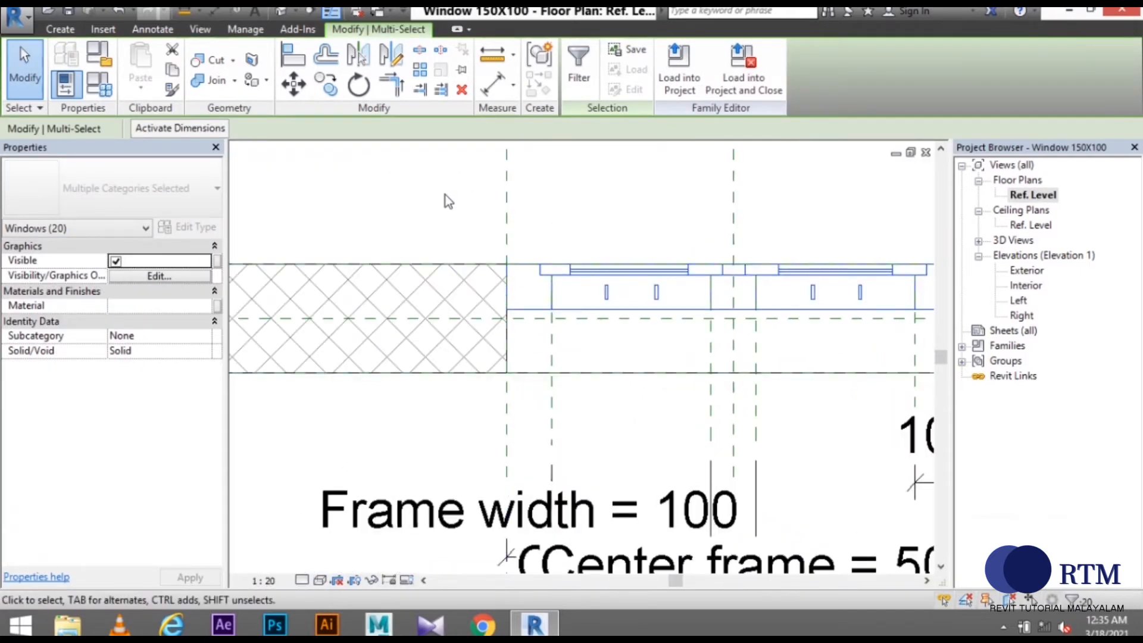
pyautogui.click(582, 215)
pyautogui.moveTo(582, 215); pyautogui.dragTo(587, 243, button='middle')
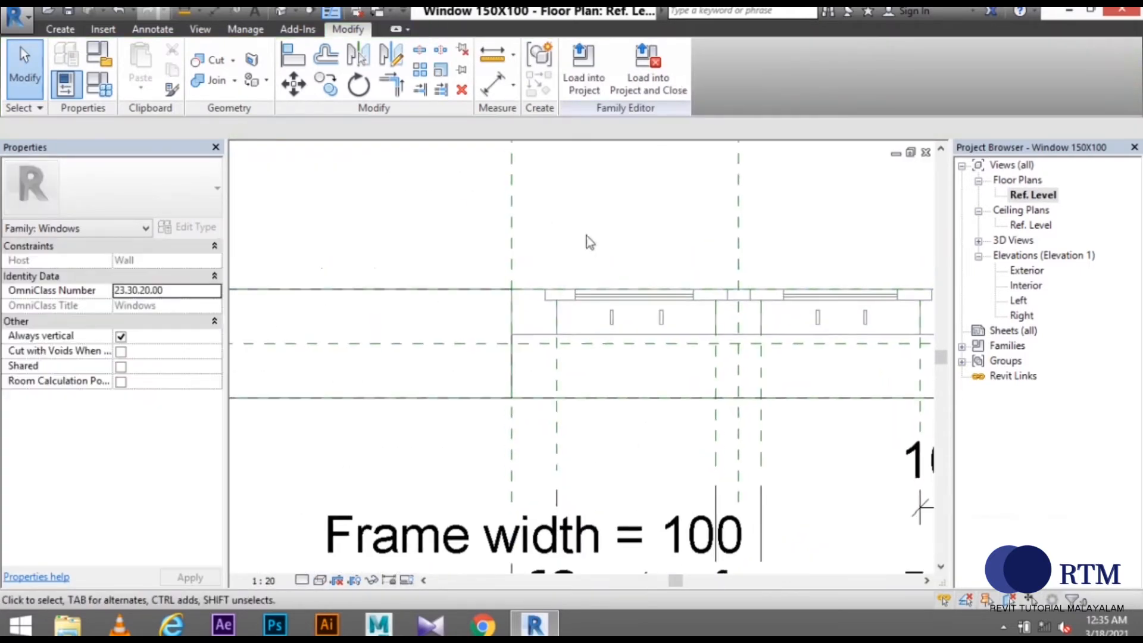
# Trace the left jamb frame in plan with chained model lines, 240 mm deep with a 25 x 25 mm rebate at the sash
pyautogui.click(60, 29)
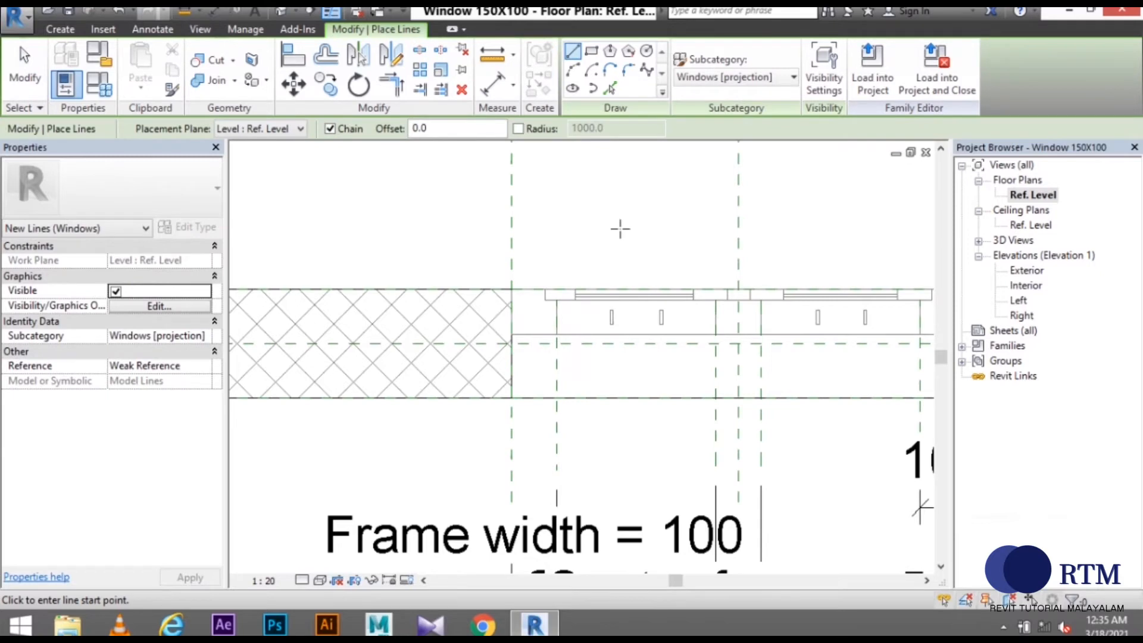
pyautogui.scroll(4, 534, 297)
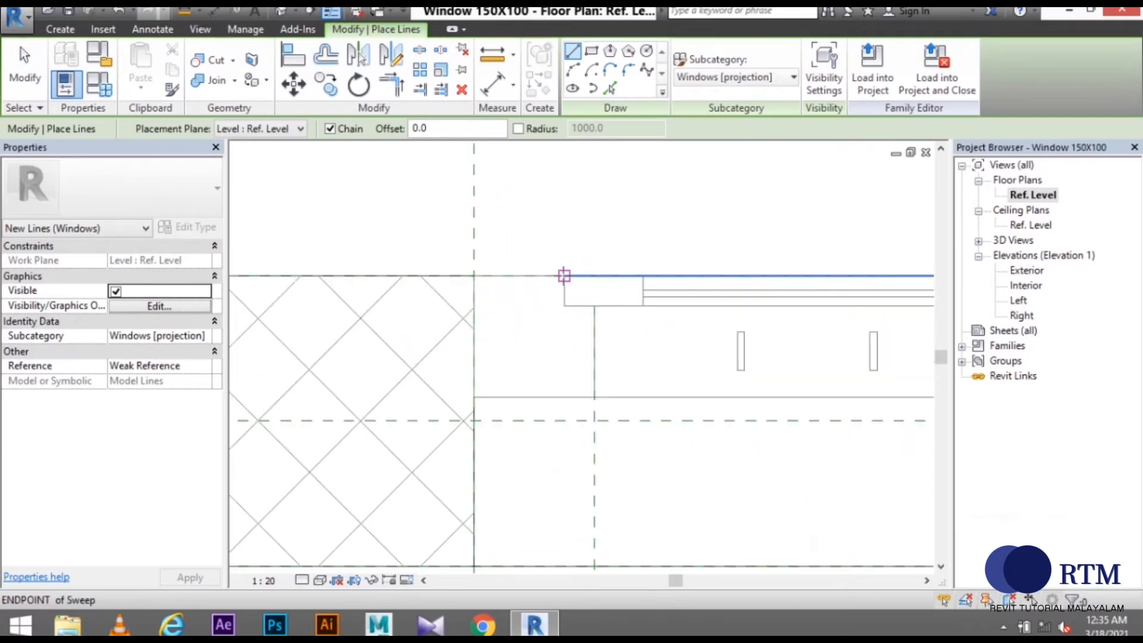
pyautogui.click(565, 275)
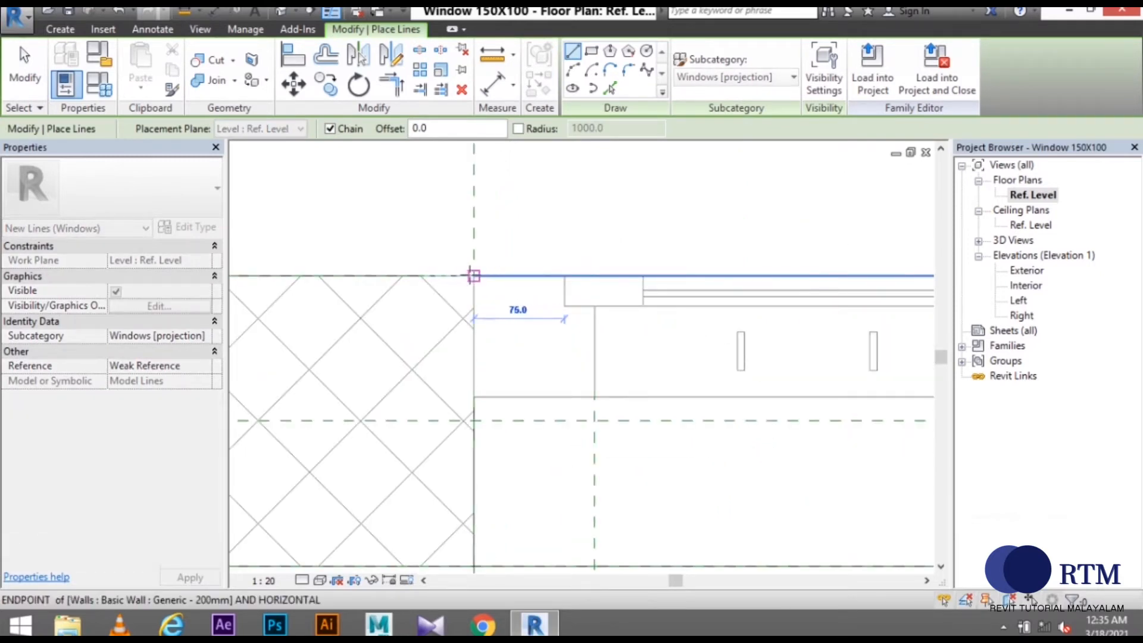
pyautogui.click(474, 396)
pyautogui.scroll(-2, 474, 397)
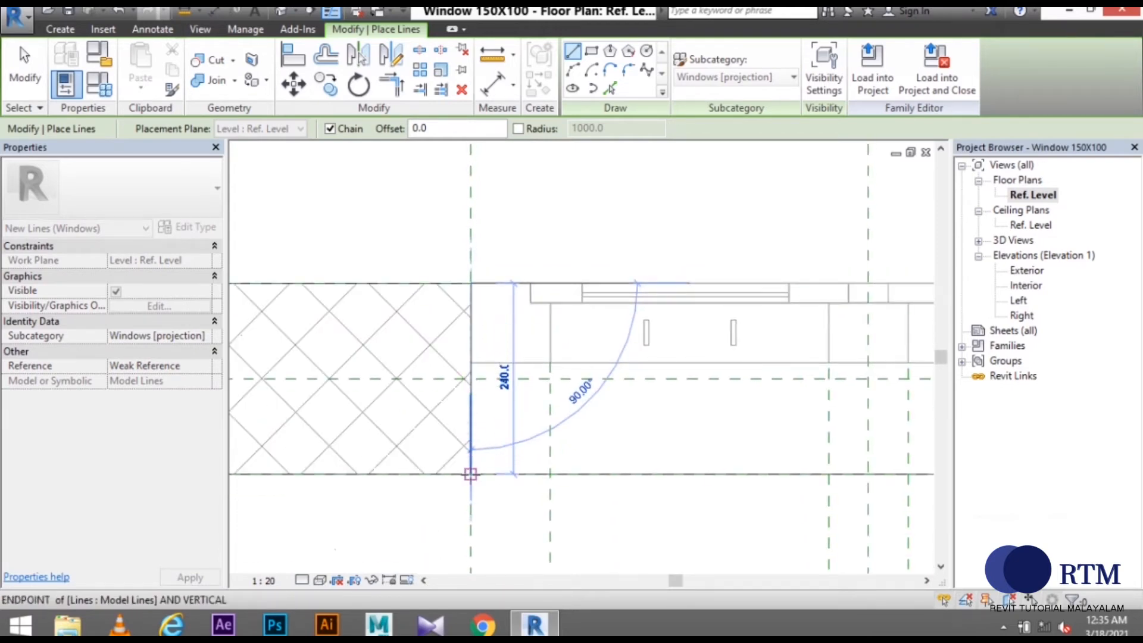
pyautogui.click(470, 474)
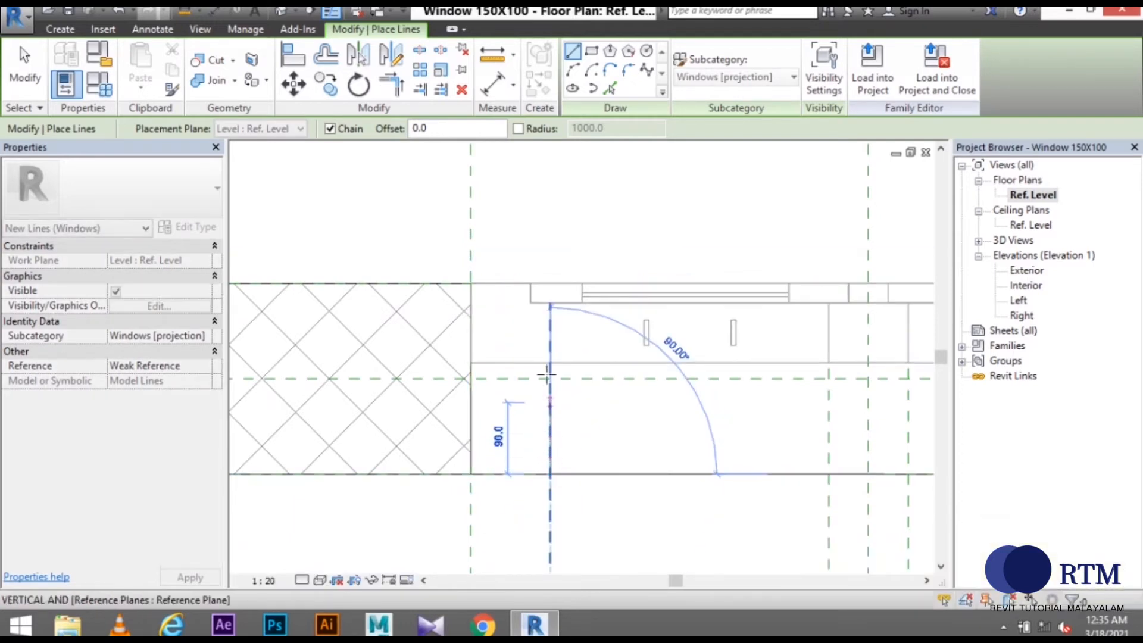
pyautogui.click(550, 302)
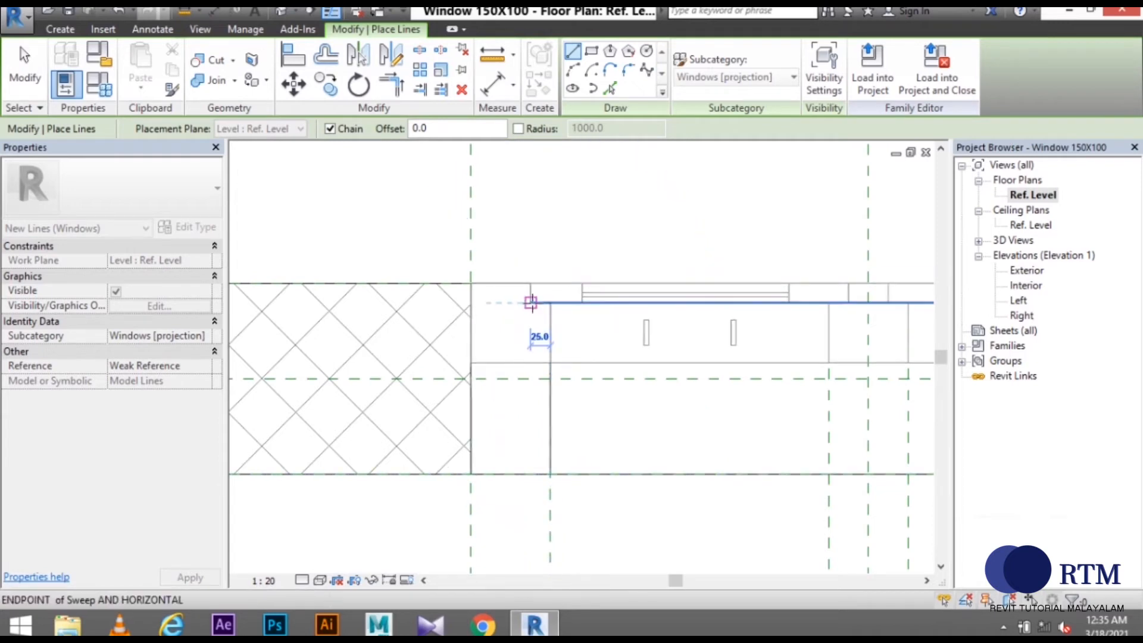
pyautogui.click(531, 302)
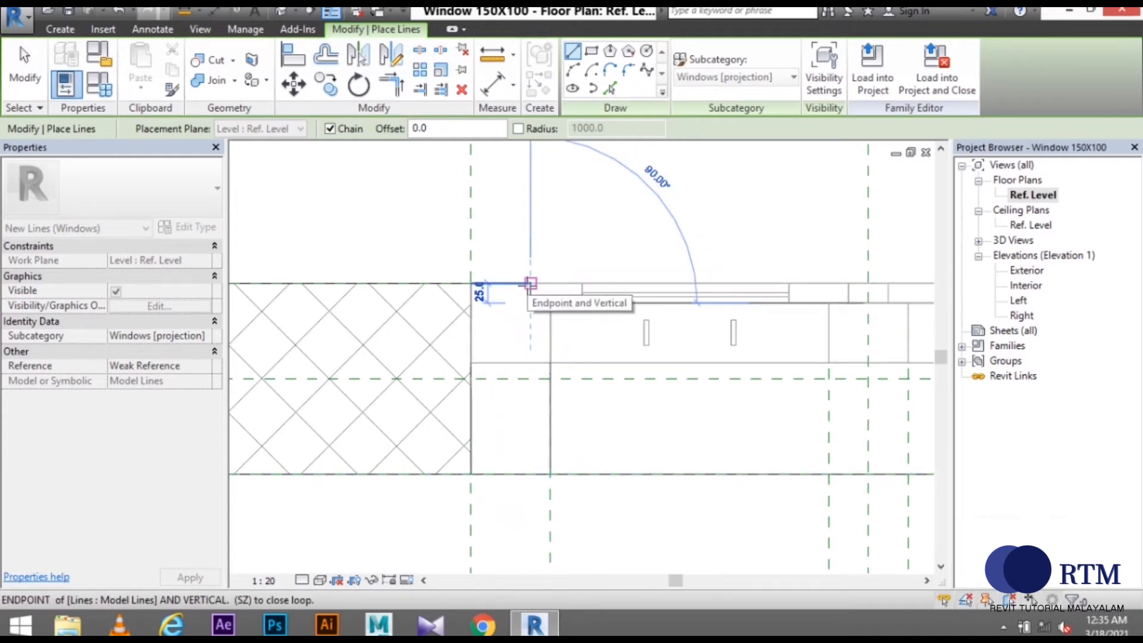
pyautogui.click(530, 283)
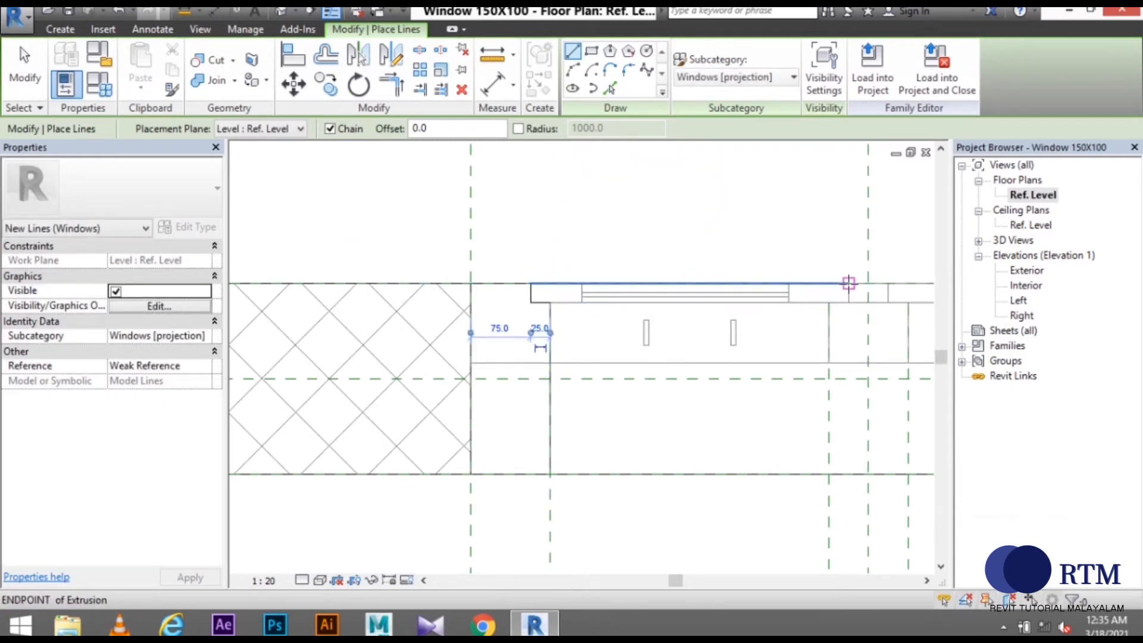
# Trace the center frame as a closed chain of model lines, 100 mm wide with 25 x 25 mm rebates on both sides
pyautogui.click(849, 283)
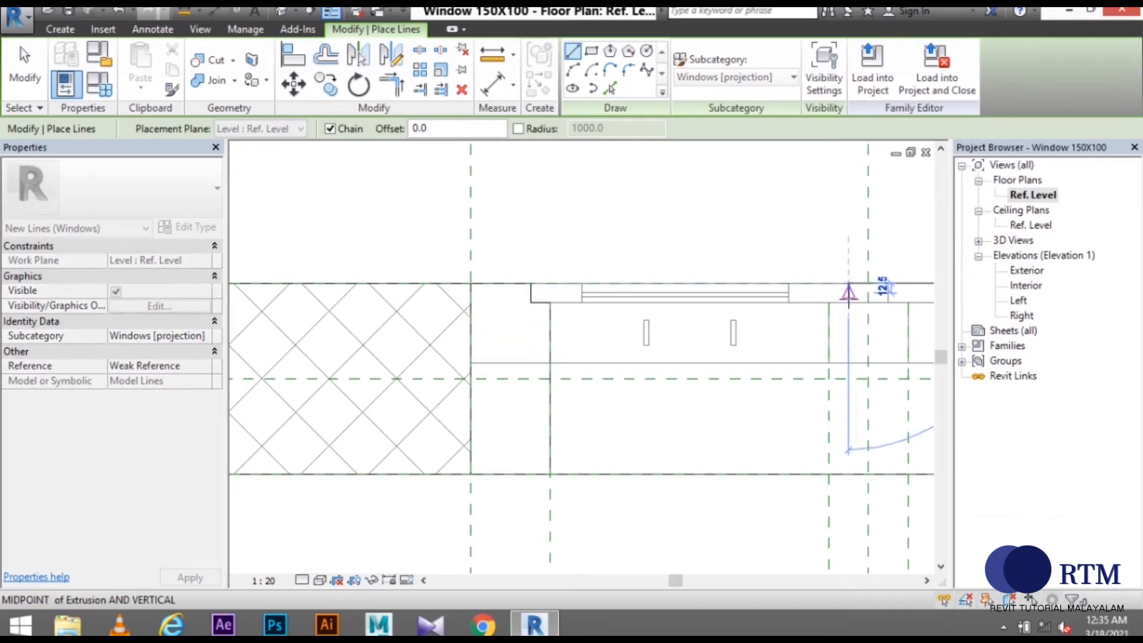
pyautogui.click(828, 304)
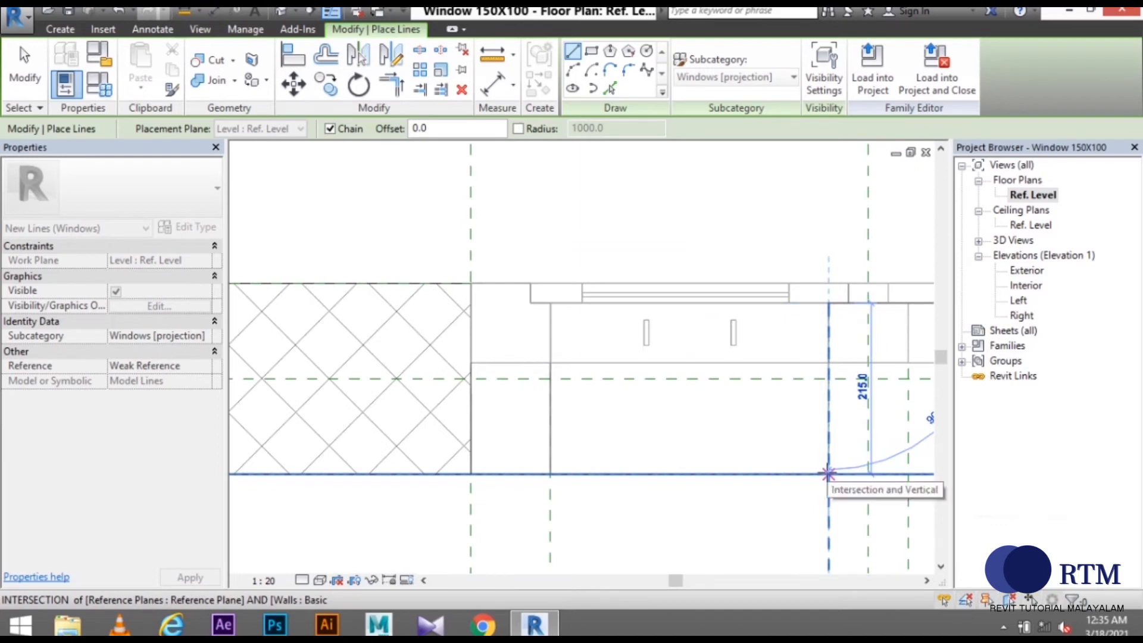
pyautogui.click(828, 474)
pyautogui.moveTo(828, 474); pyautogui.dragTo(623, 450, button='middle')
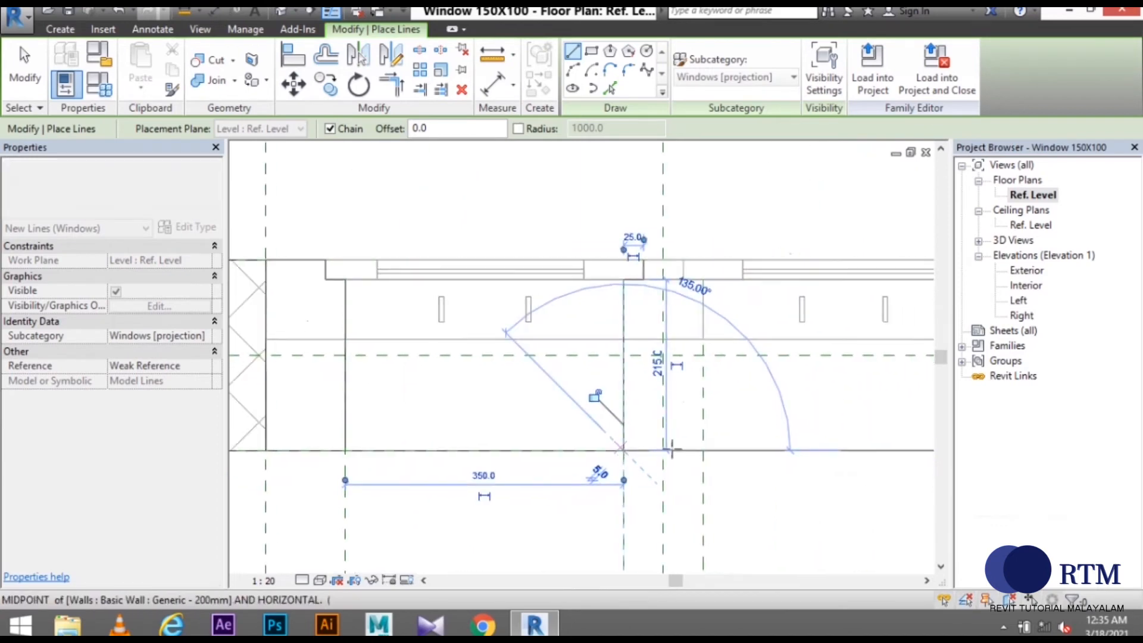
pyautogui.click(703, 451)
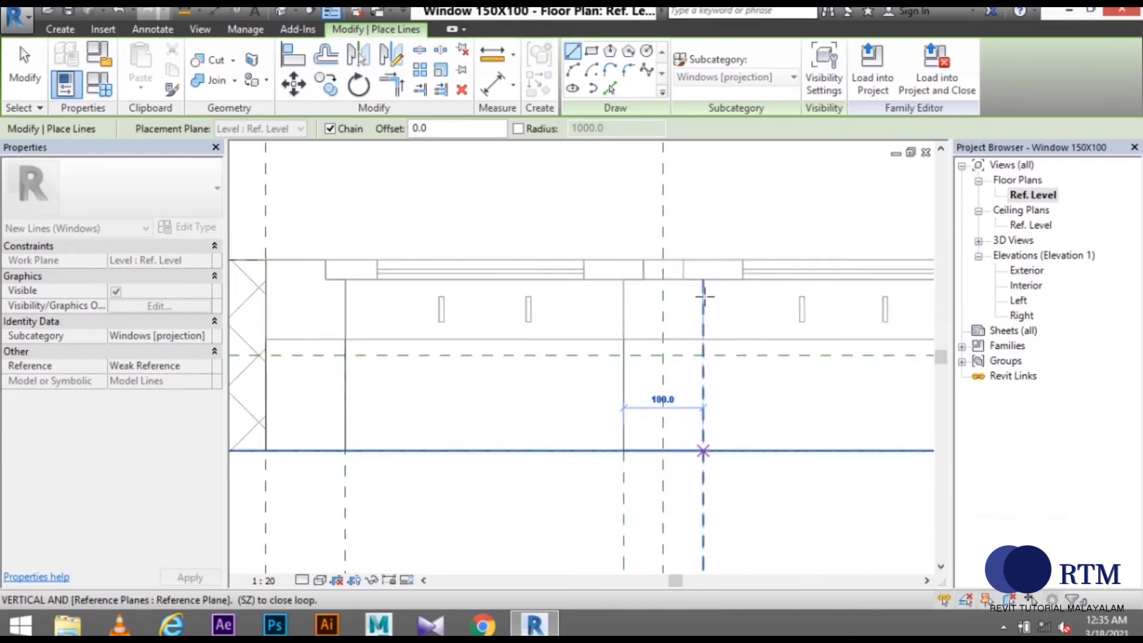
pyautogui.click(689, 278)
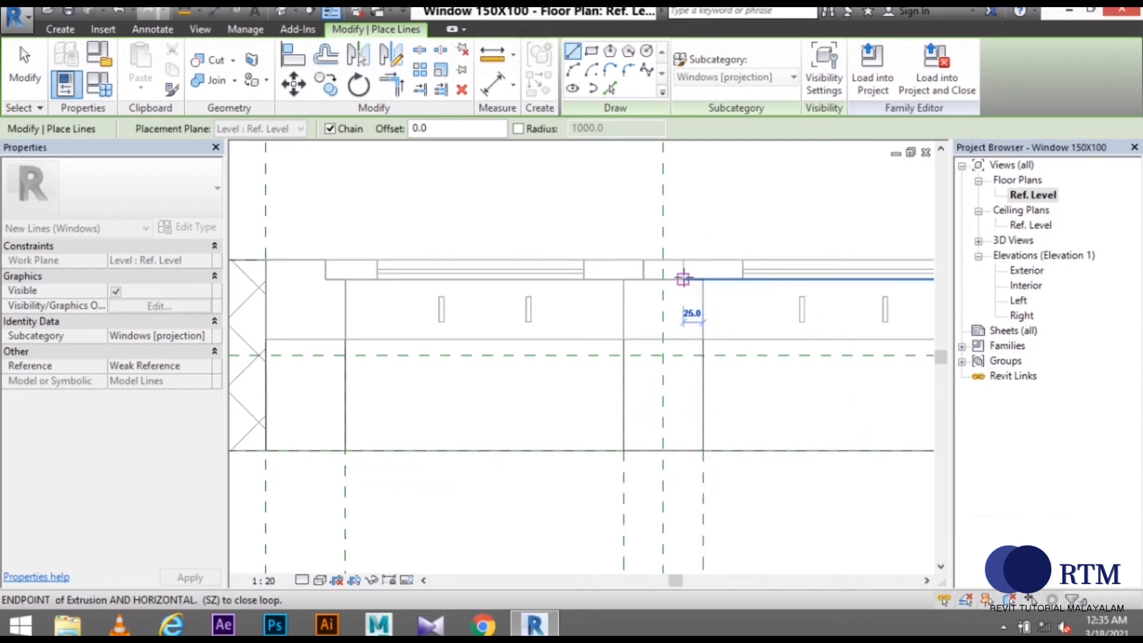
pyautogui.click(683, 278)
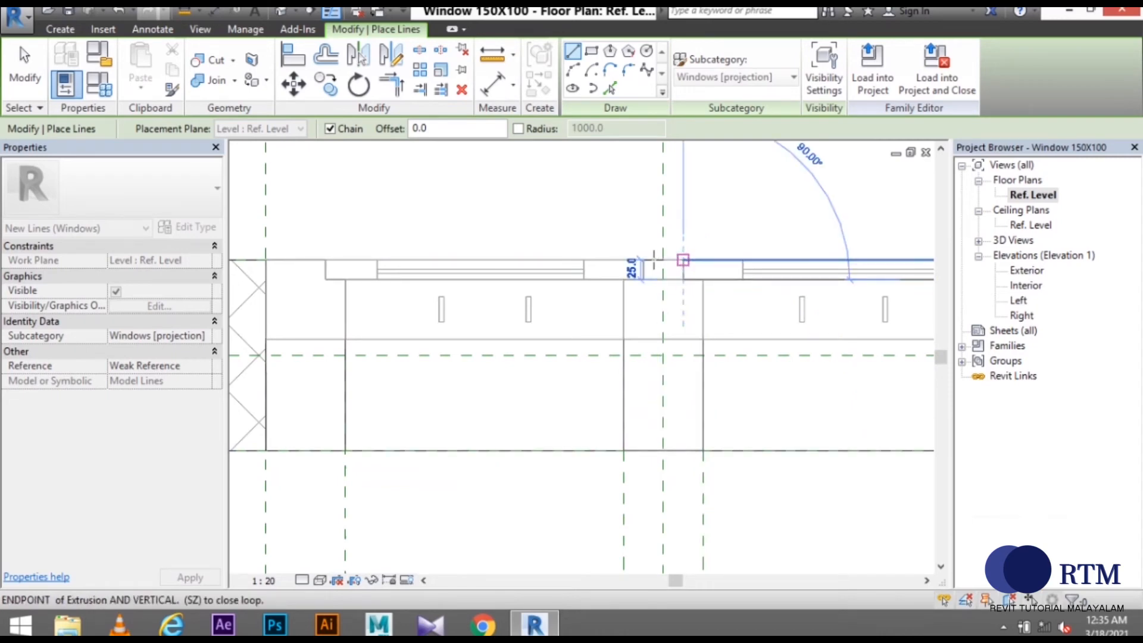
pyautogui.click(656, 260)
pyautogui.click(644, 260)
pyautogui.press('Escape')
# Trace the right jamb frame with a closed chain of model lines, 100 mm wide, 240 mm deep, with a 25 x 25 mm rebate
pyautogui.moveTo(807, 385); pyautogui.dragTo(520, 381, button='middle')
pyautogui.scroll(2, 708, 241)
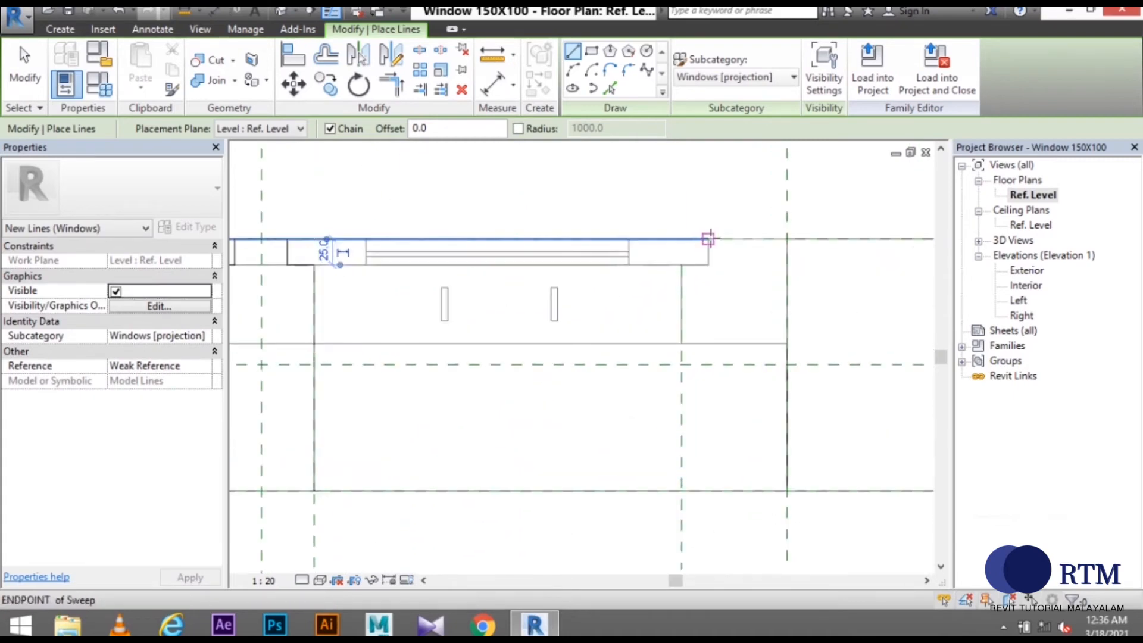
pyautogui.click(708, 241)
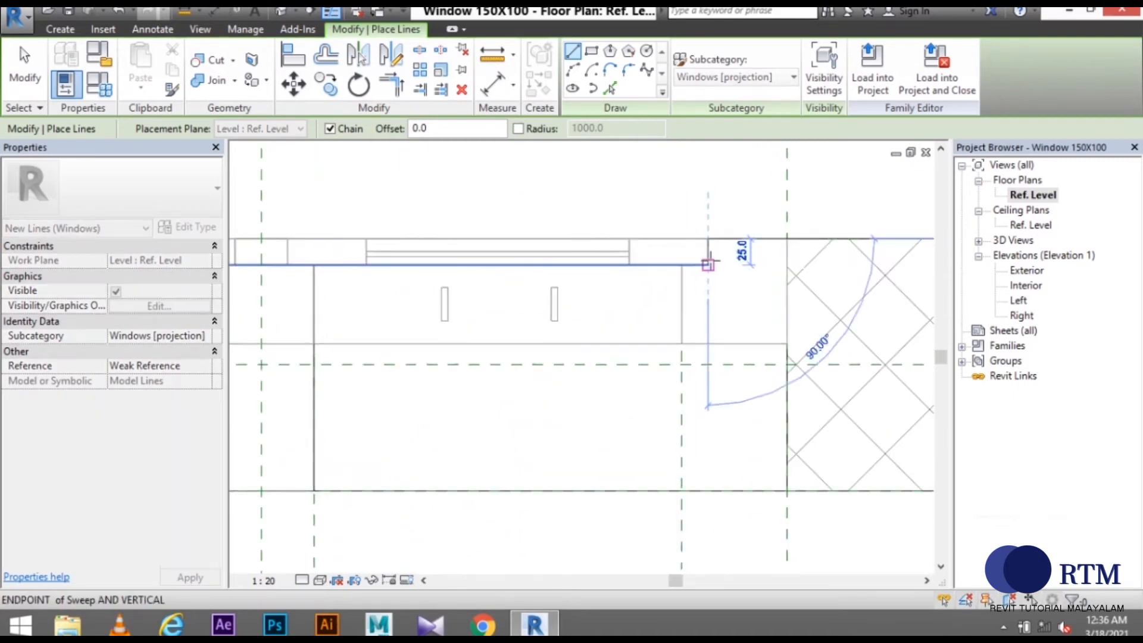
pyautogui.click(708, 265)
pyautogui.click(676, 283)
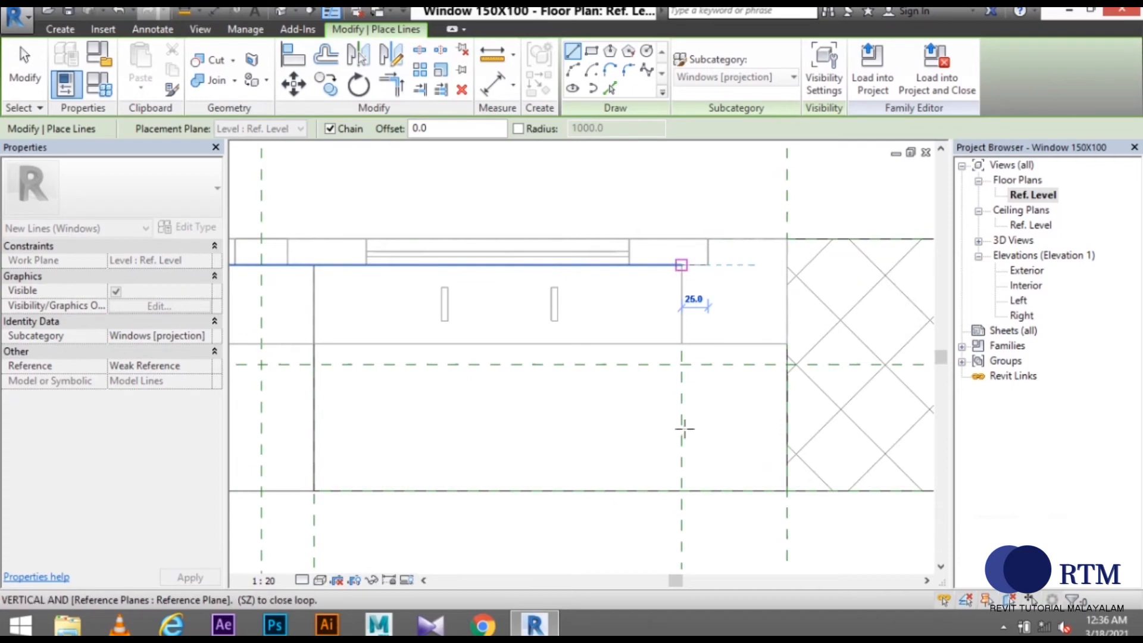
pyautogui.click(682, 491)
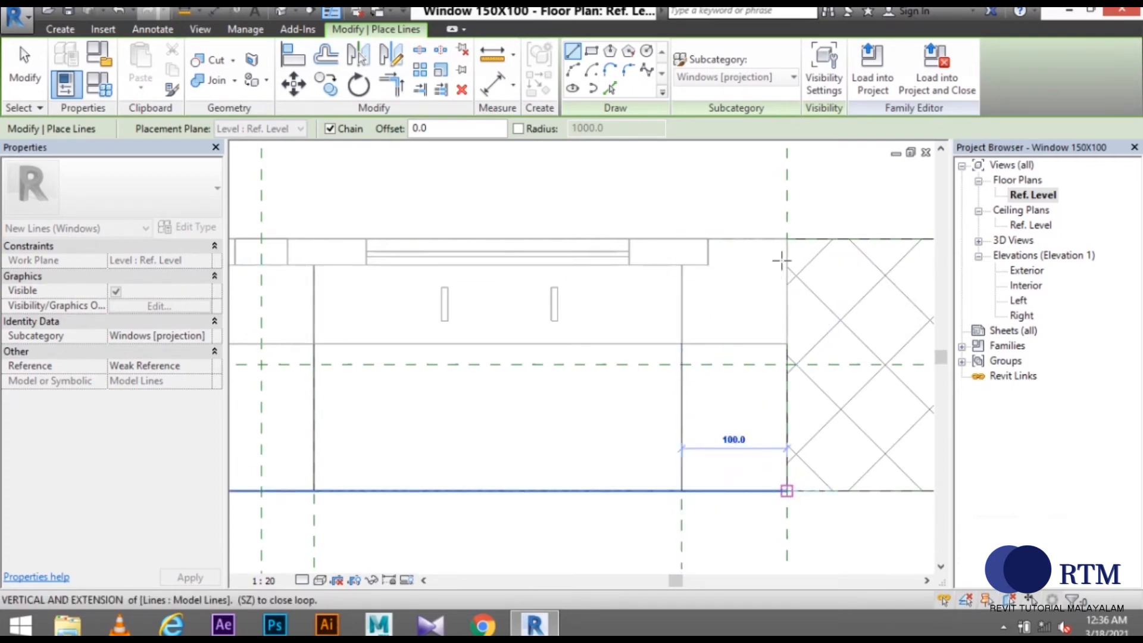
pyautogui.click(788, 491)
pyautogui.click(788, 240)
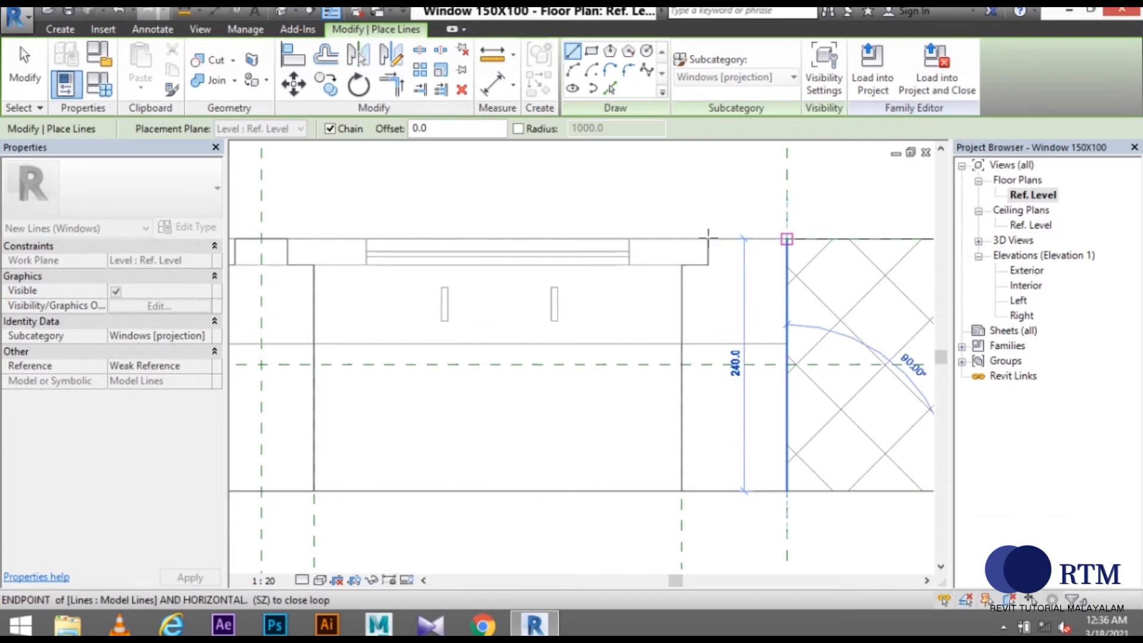
pyautogui.click(708, 239)
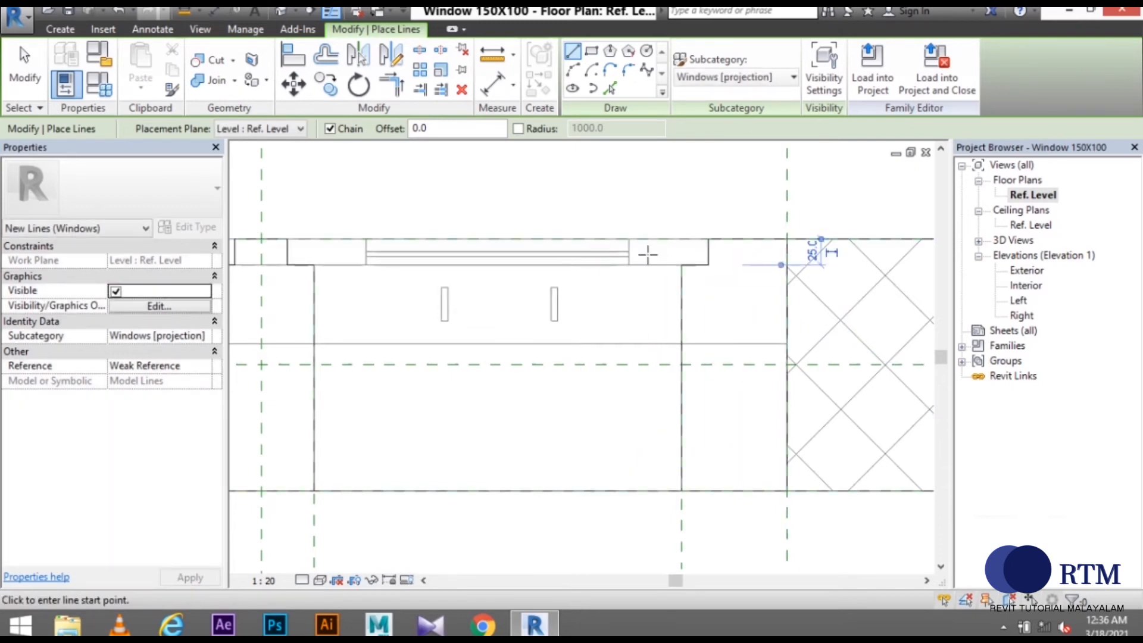
# Draw 25 mm deep model-line rectangles over the outer and inner stiles of the right sash
pyautogui.click(629, 239)
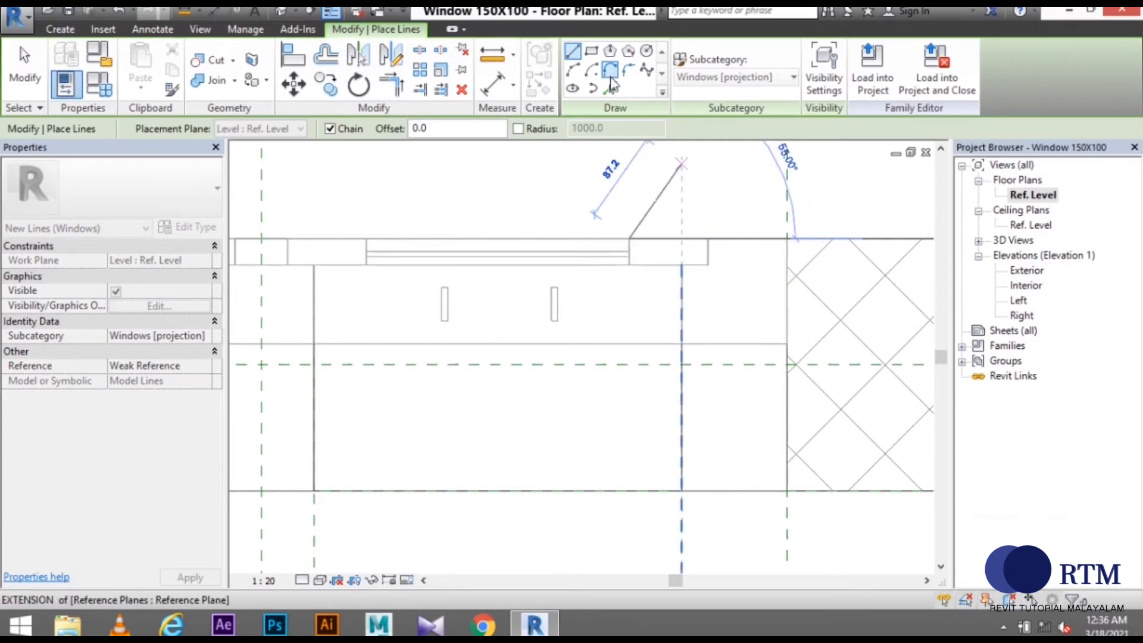
pyautogui.click(630, 240)
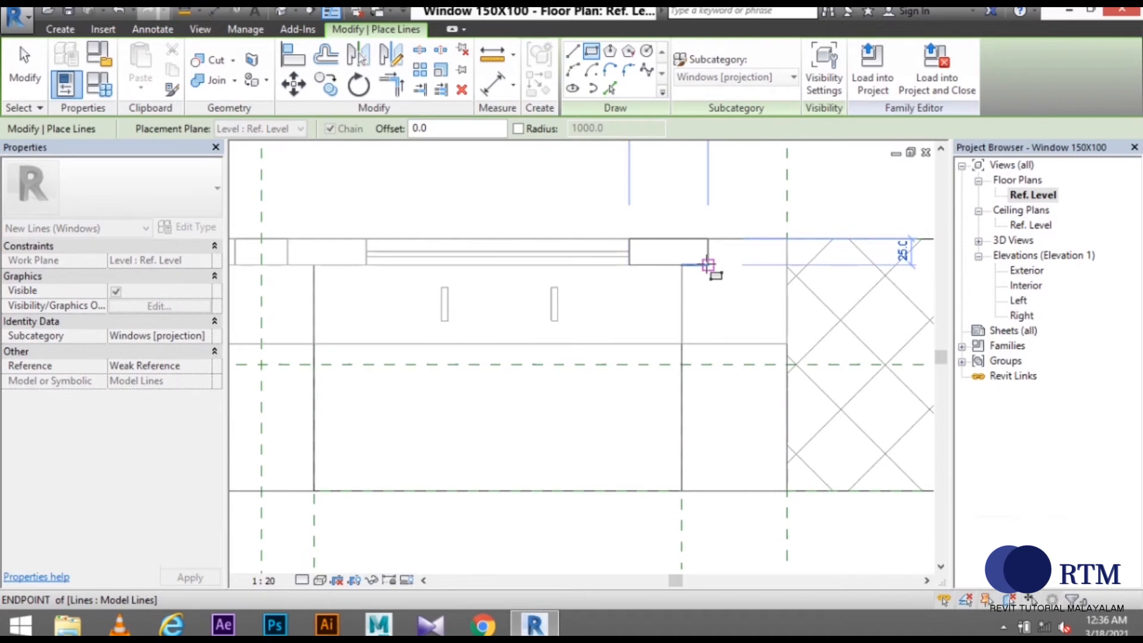
pyautogui.moveTo(446, 284); pyautogui.dragTo(717, 304, button='middle')
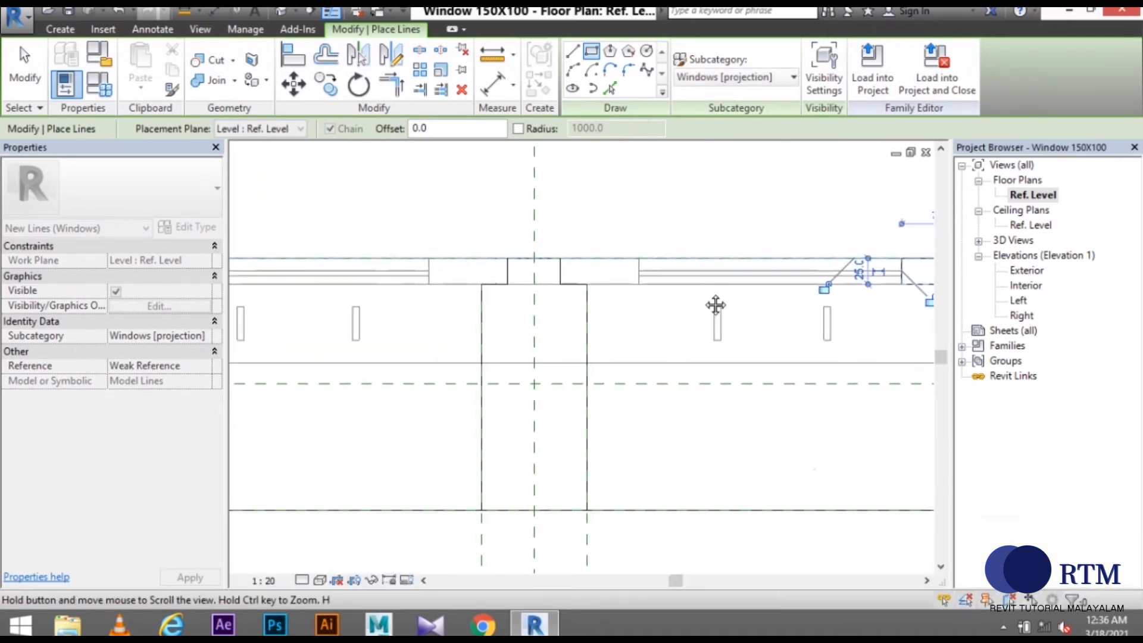
pyautogui.scroll(2, 587, 257)
pyautogui.click(538, 259)
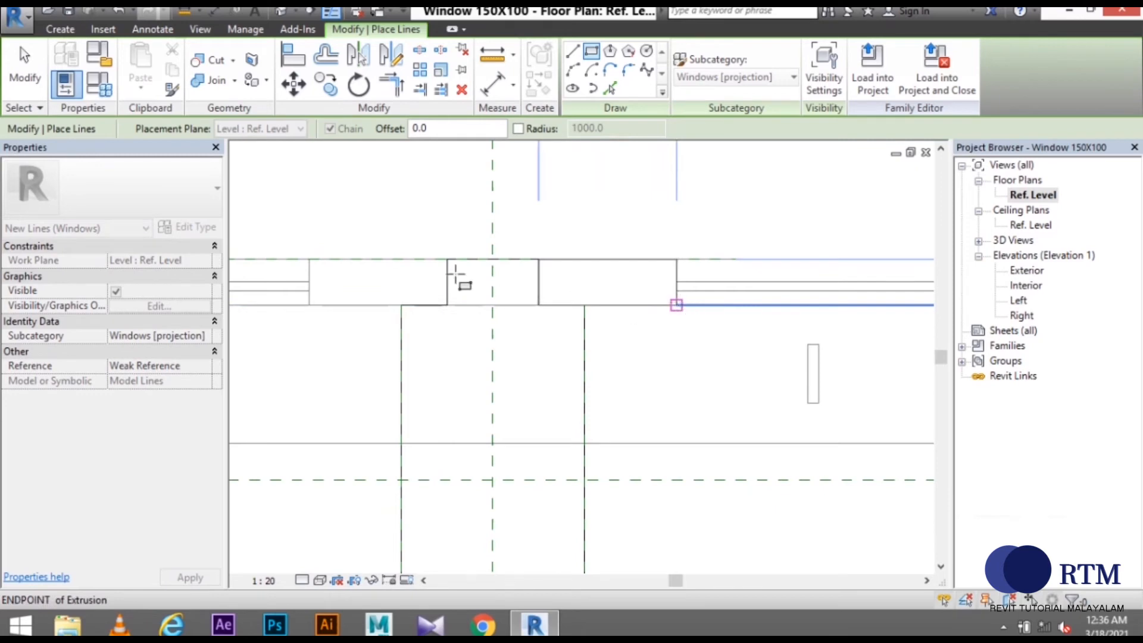
pyautogui.click(339, 257)
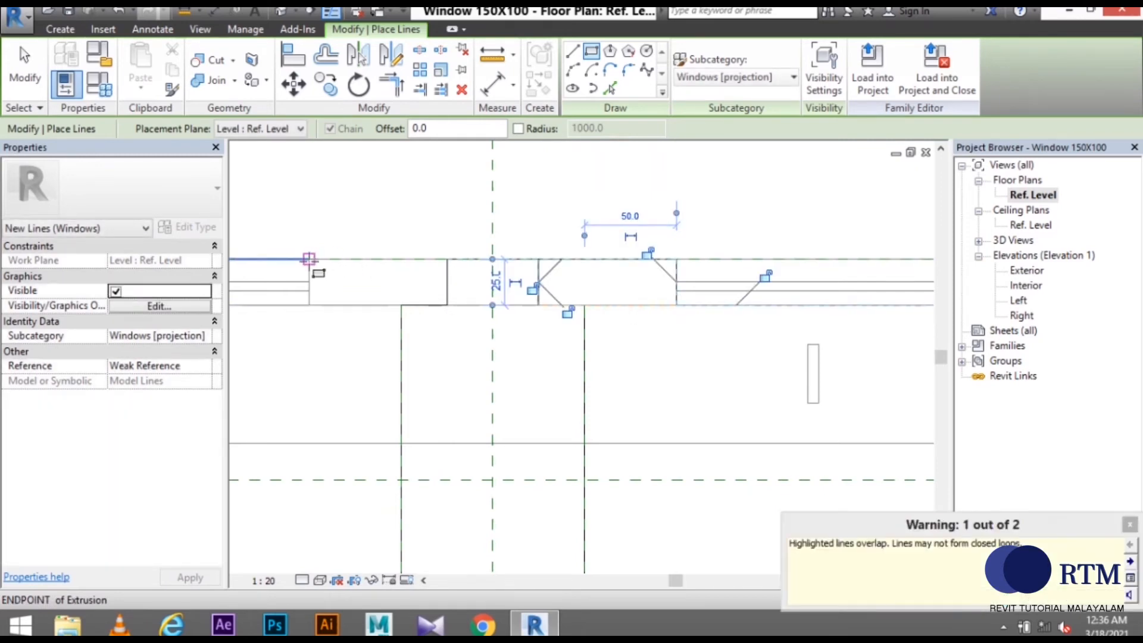
# Draw 25 mm deep model-line rectangles over the inner and outer stiles of the left sash
pyautogui.click(309, 259)
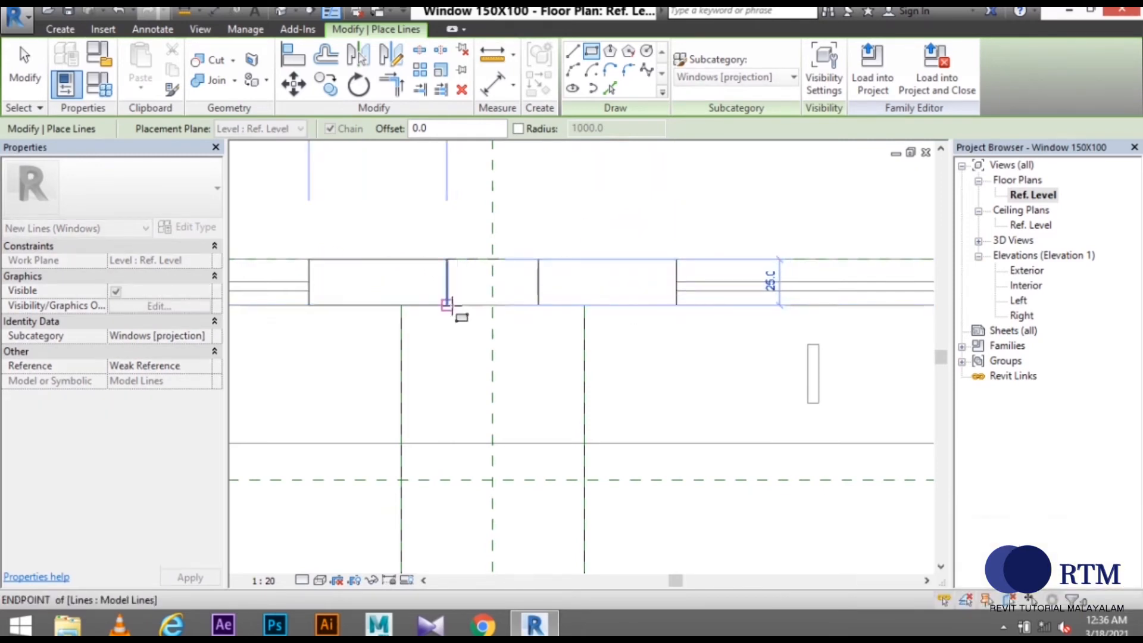
pyautogui.click(447, 304)
pyautogui.moveTo(439, 354); pyautogui.dragTo(934, 350, button='middle')
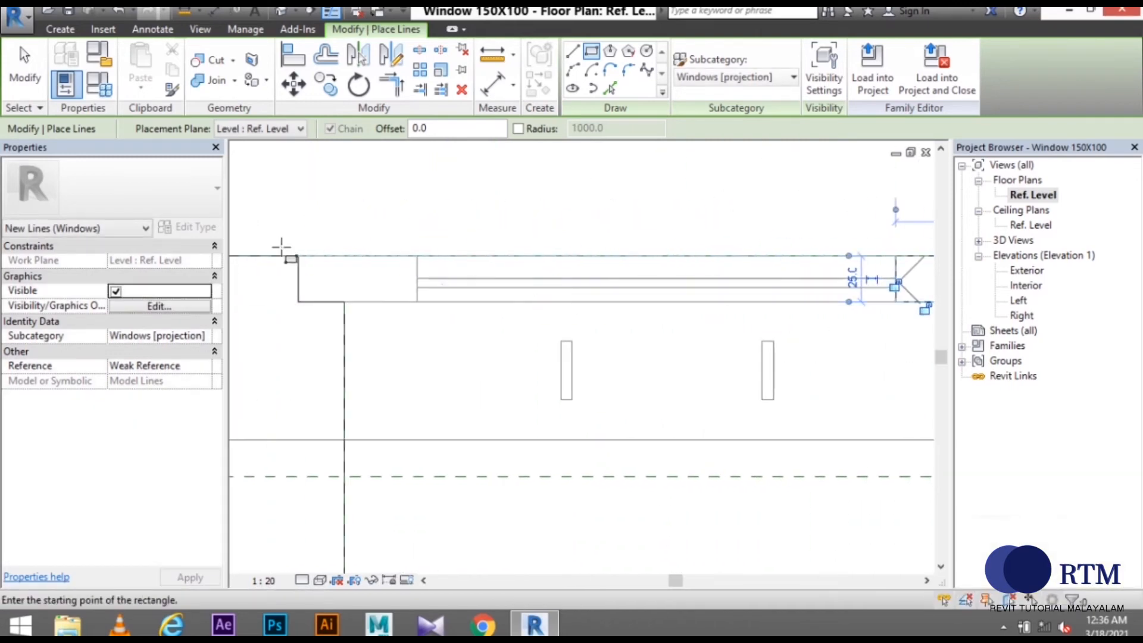
pyautogui.click(299, 256)
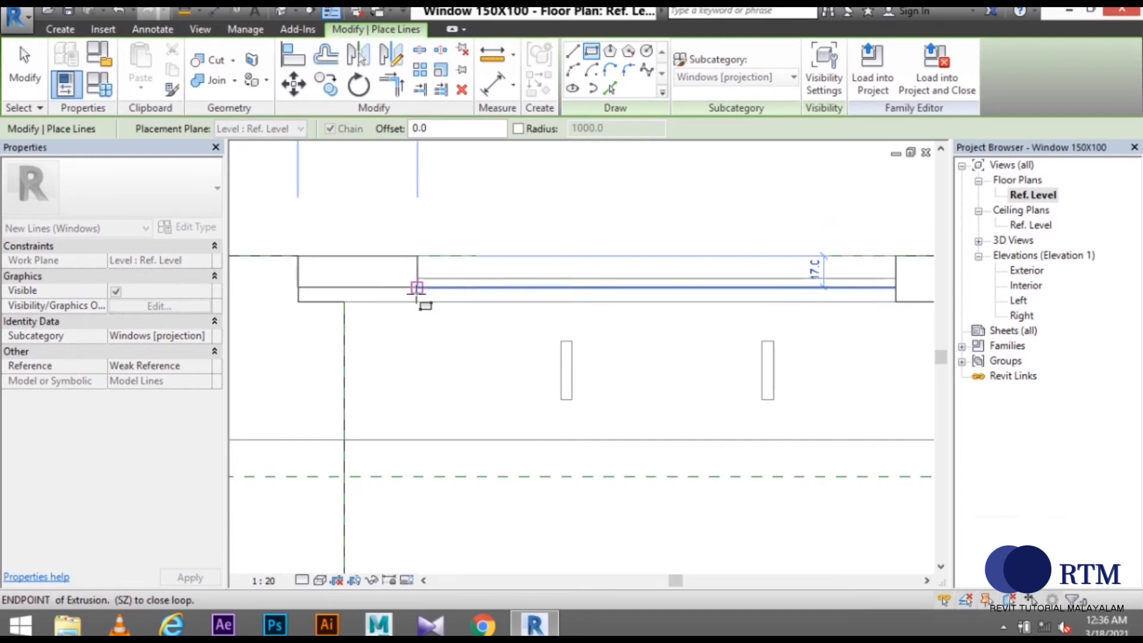
pyautogui.click(655, 309)
# Draw a thin model-line rectangle over the left sash's glass pane, spanning between its two stiles
pyautogui.moveTo(580, 303); pyautogui.dragTo(463, 304, button='middle')
pyautogui.scroll(4, 312, 272)
pyautogui.scroll(4, 294, 286)
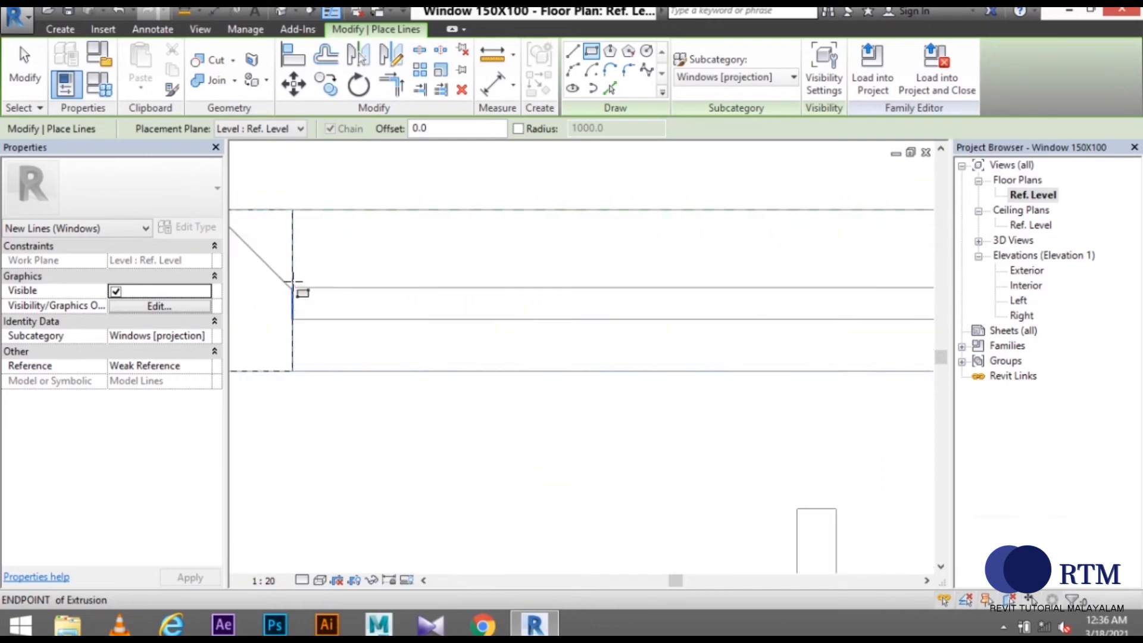
pyautogui.click(293, 293)
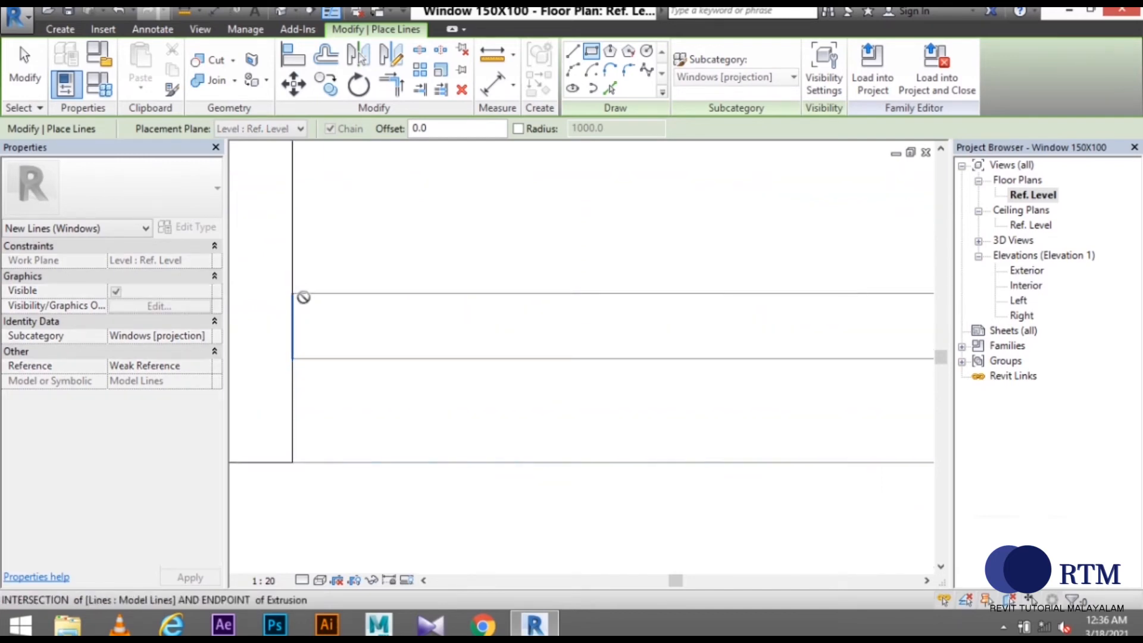
pyautogui.moveTo(655, 334); pyautogui.dragTo(754, 307, button='middle')
pyautogui.scroll(1, 753, 306)
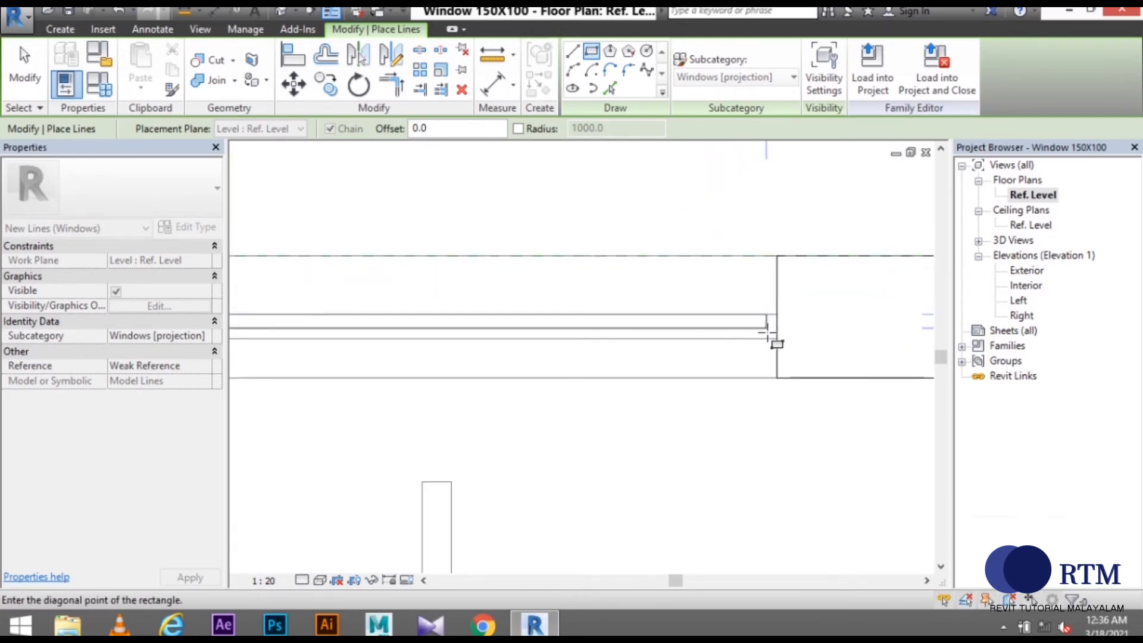
pyautogui.click(778, 339)
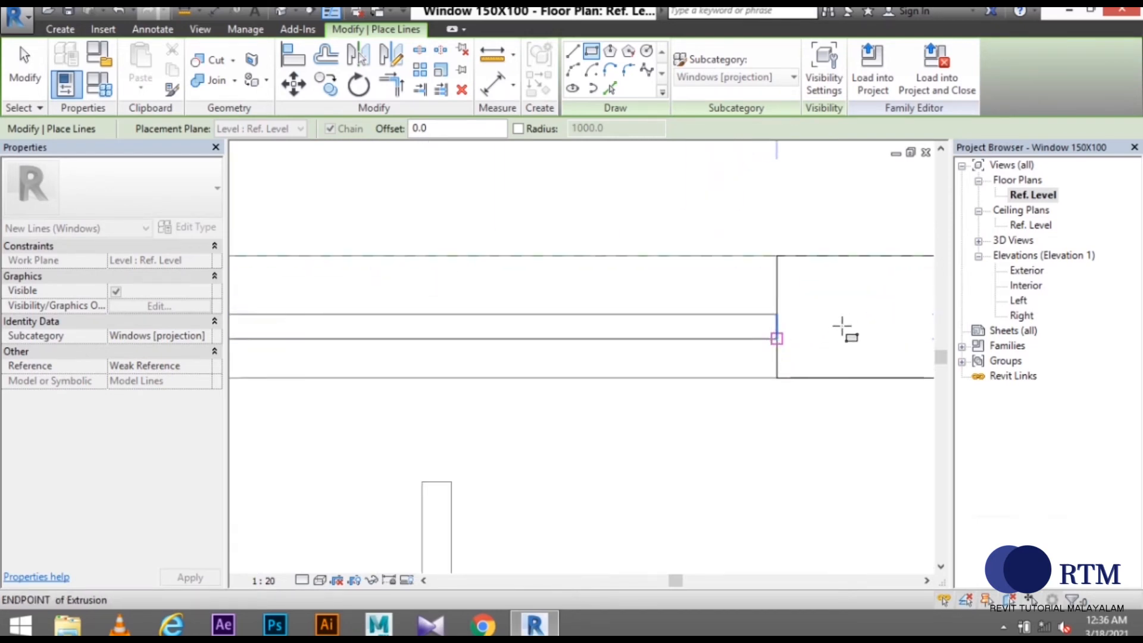
# Draw a model-line rectangle about 5 mm deep over the right sash's glass pane, spanning between its two stiles
pyautogui.scroll(-4, 842, 327)
pyautogui.moveTo(843, 328); pyautogui.dragTo(381, 373, button='middle')
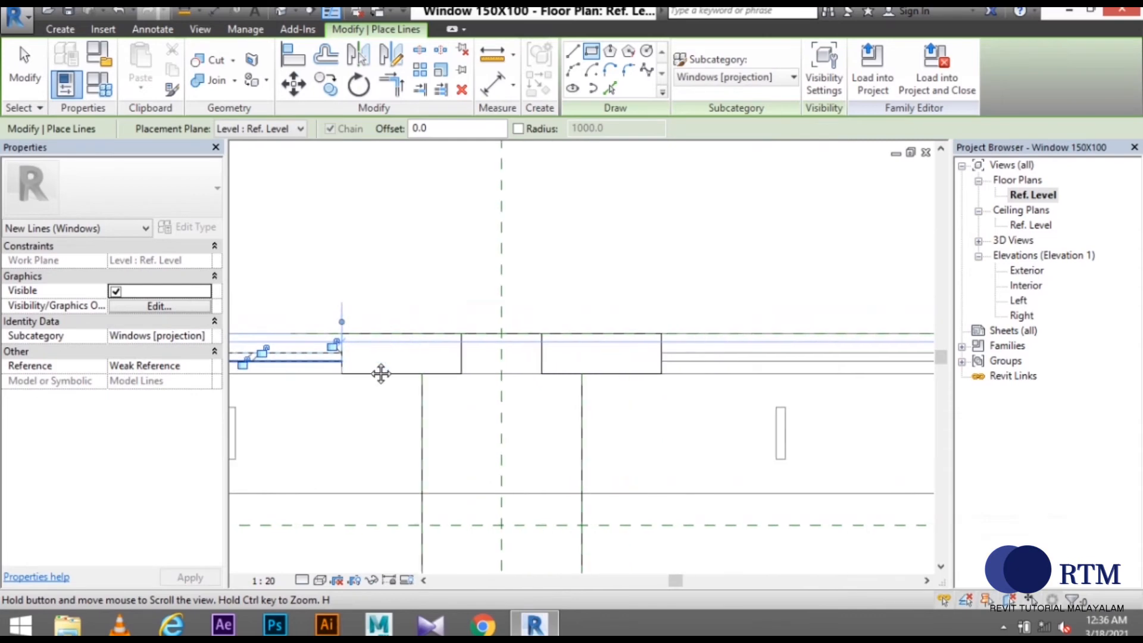
pyautogui.scroll(5, 661, 352)
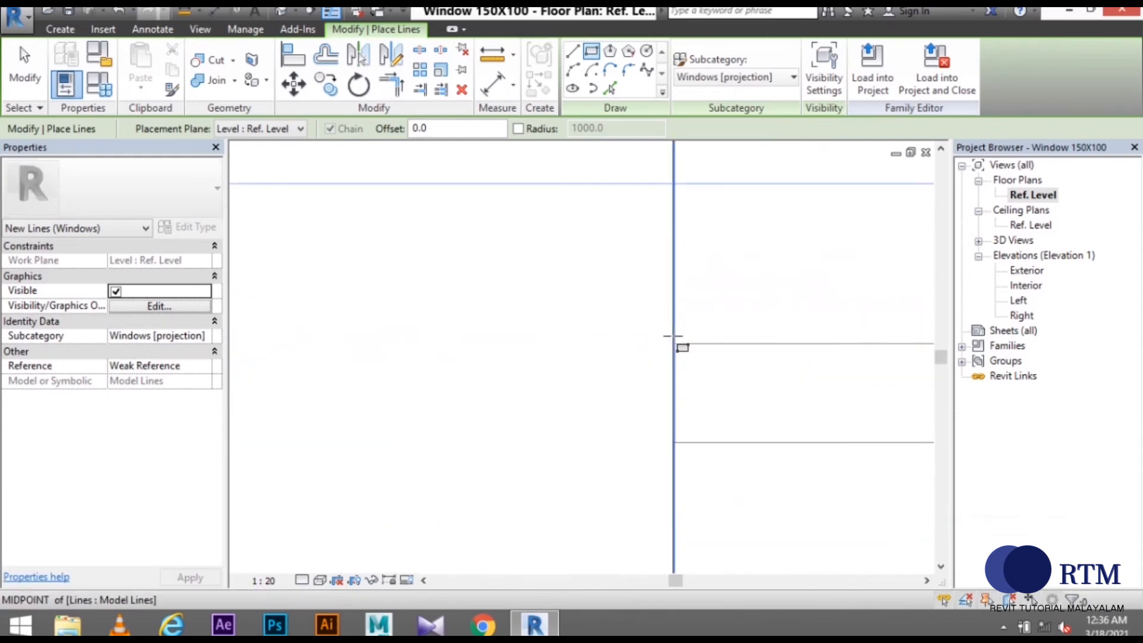
pyautogui.click(676, 344)
pyautogui.scroll(-4, 792, 420)
pyautogui.moveTo(798, 429); pyautogui.dragTo(514, 394, button='middle')
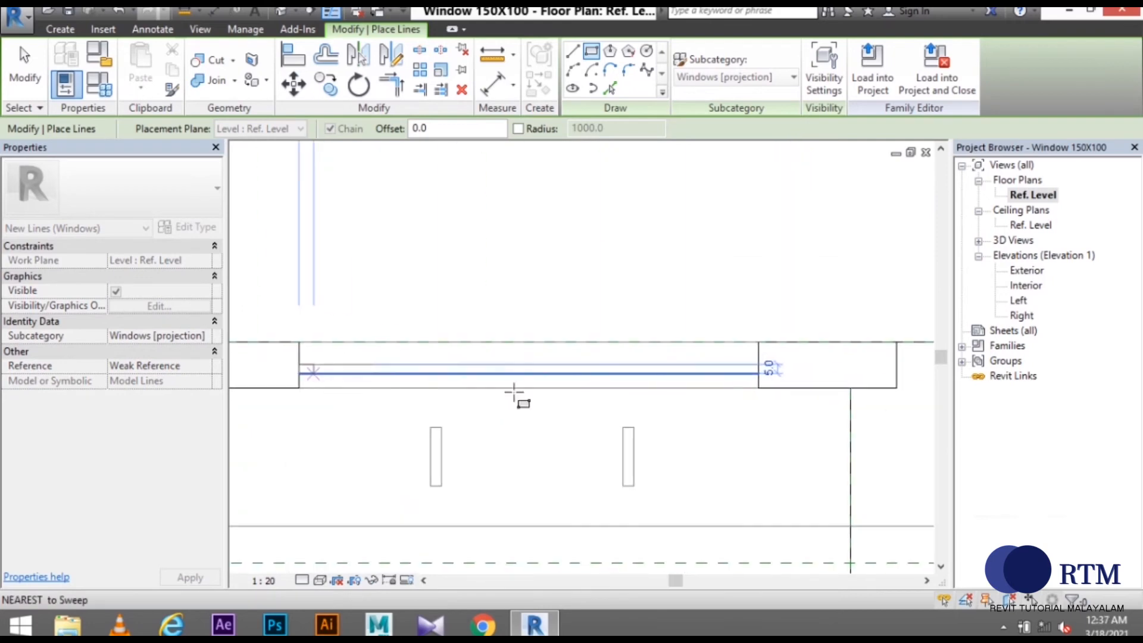
pyautogui.scroll(3, 749, 373)
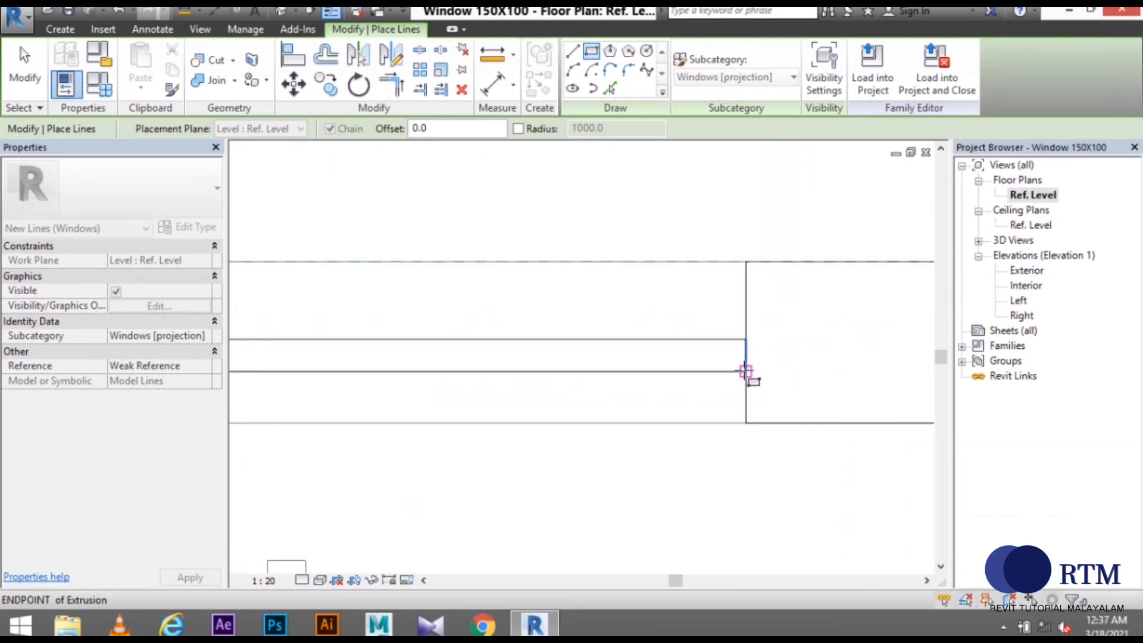
pyautogui.click(726, 292)
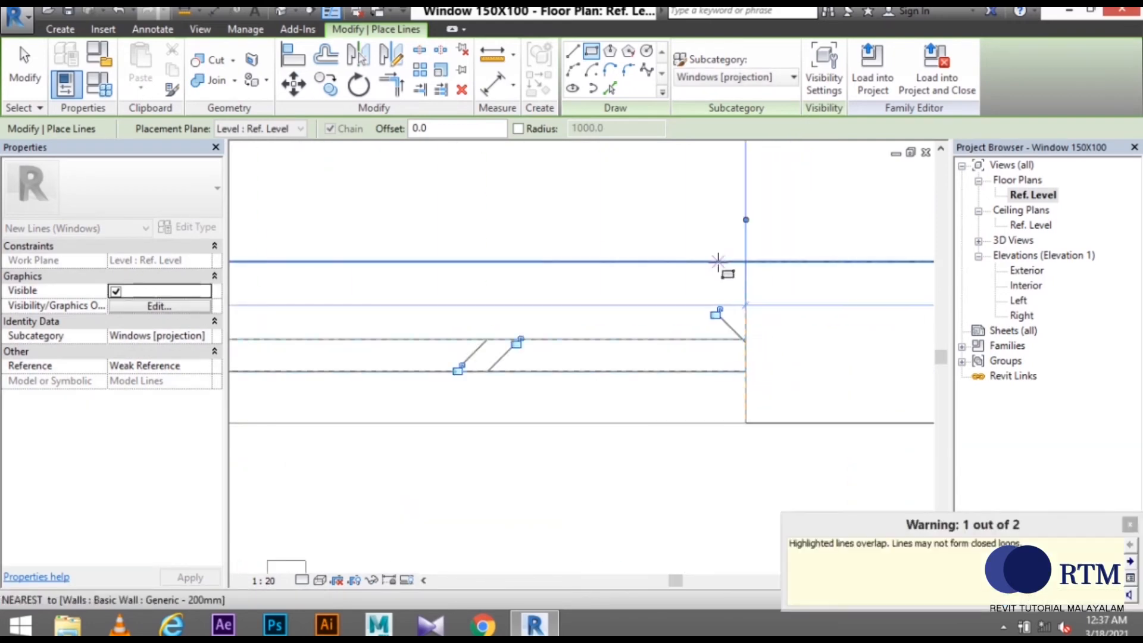
pyautogui.click(25, 66)
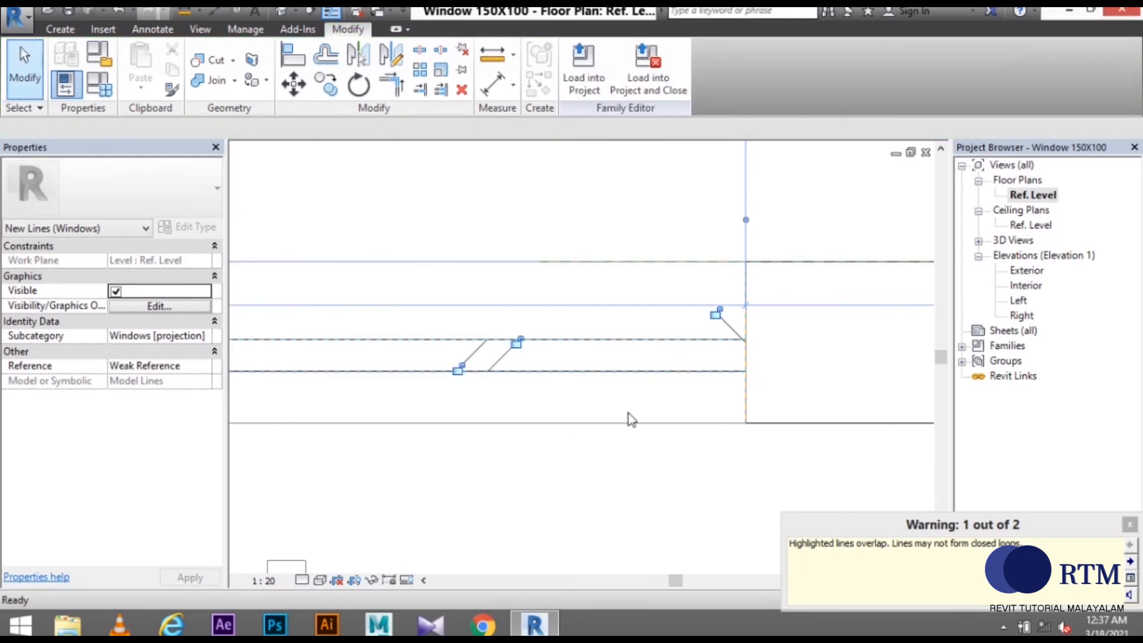
# Examine the traced frame, sash and glass lines across the full width of the window's reference level plan
pyautogui.scroll(2, 765, 376)
pyautogui.scroll(-7, 631, 470)
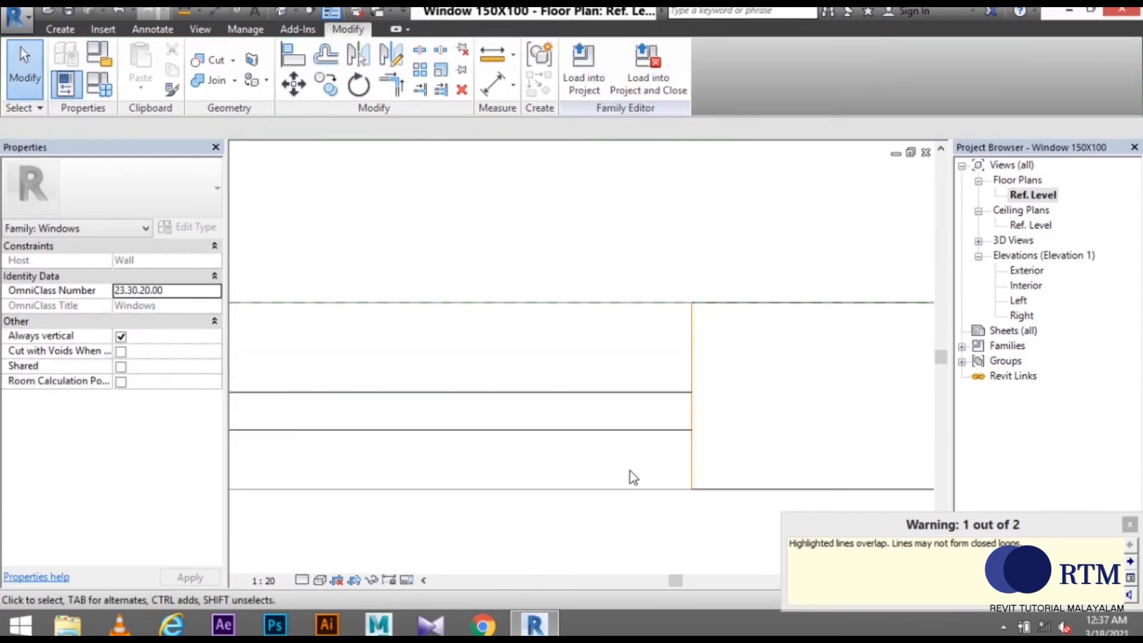
pyautogui.moveTo(655, 511); pyautogui.dragTo(835, 402, button='middle')
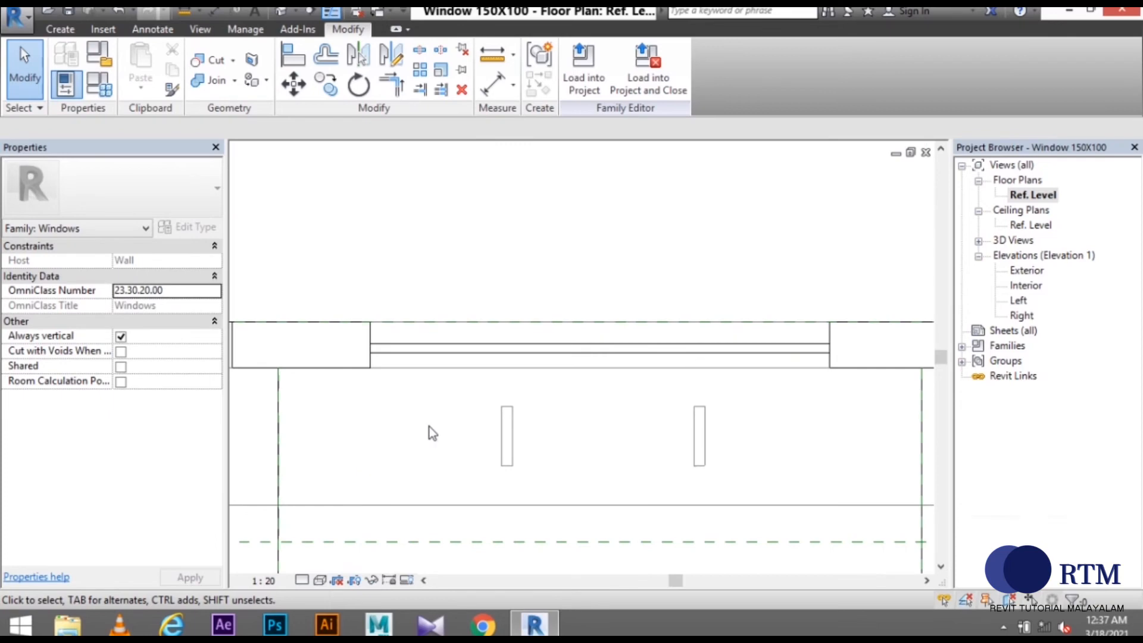
pyautogui.scroll(-4, 445, 424)
pyautogui.moveTo(452, 427); pyautogui.dragTo(539, 276, button='middle')
pyautogui.scroll(-2, 524, 366)
pyautogui.moveTo(512, 370); pyautogui.dragTo(735, 397, button='middle')
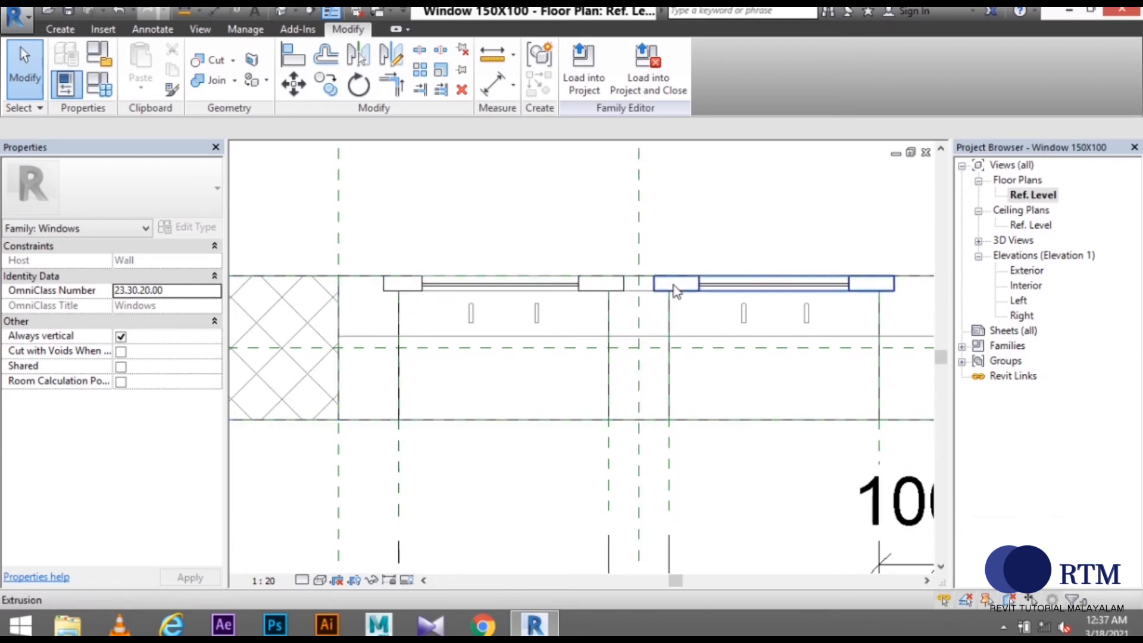
pyautogui.moveTo(841, 393); pyautogui.dragTo(735, 369, button='middle')
pyautogui.scroll(-2, 549, 403)
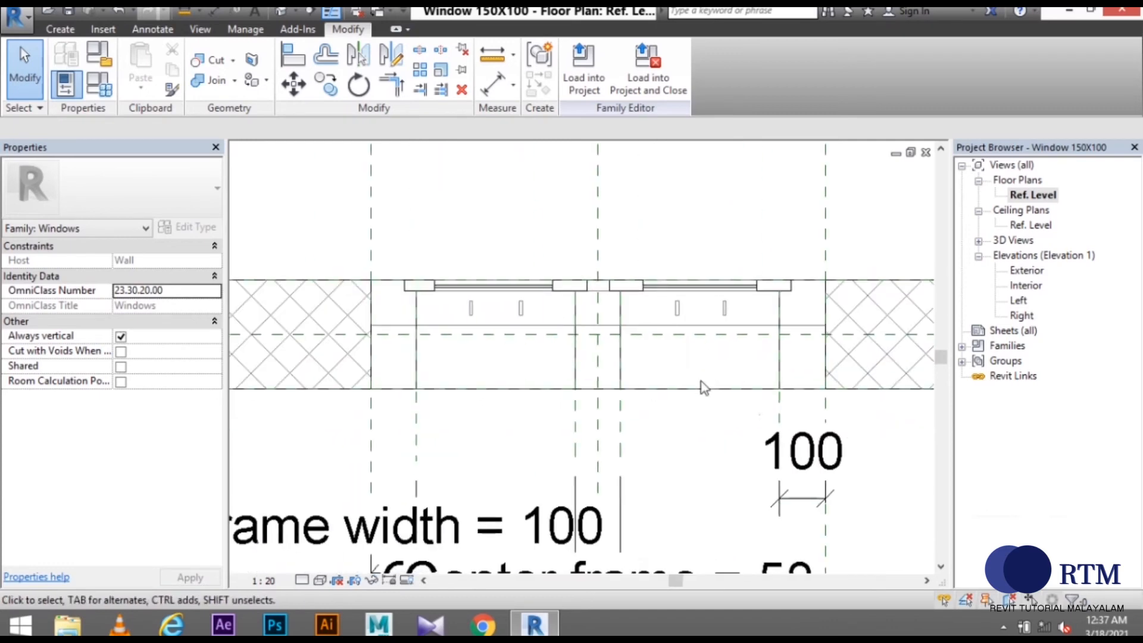
# Load the Window 150X100 family into Project1 and check the placed window in the Level 1 floor plan
pyautogui.click(584, 78)
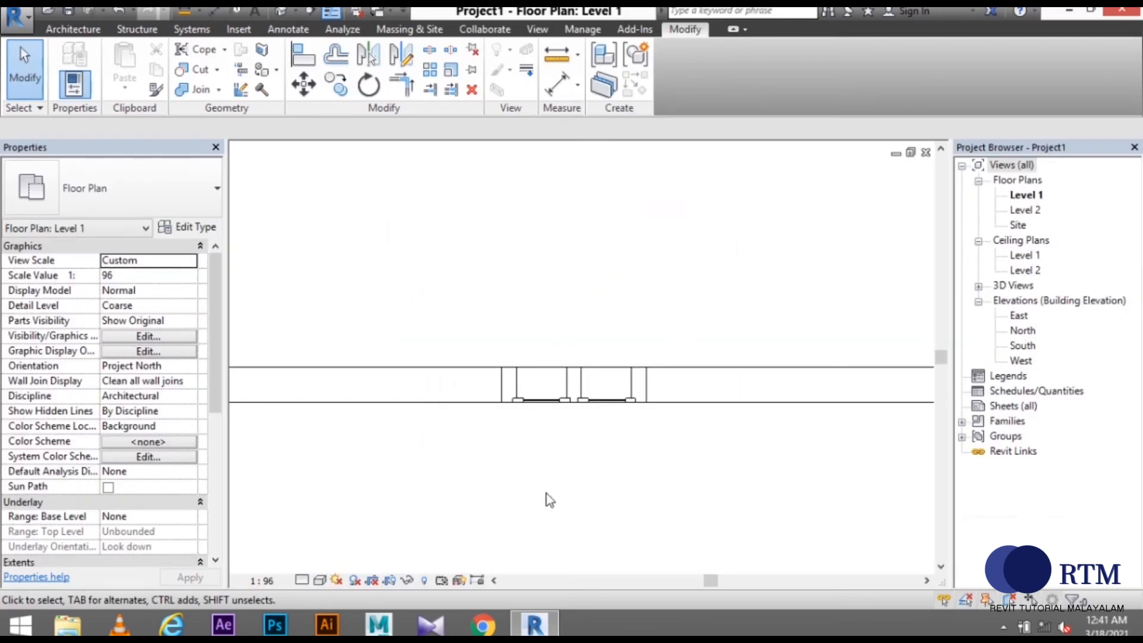
pyautogui.scroll(5, 579, 409)
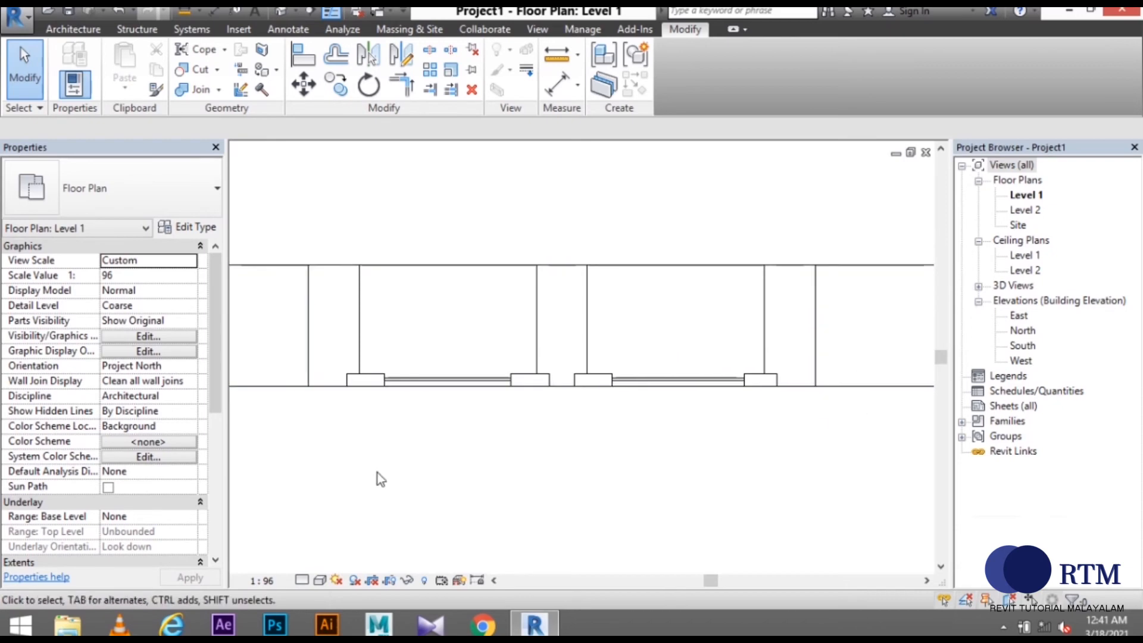
pyautogui.scroll(-5, 447, 451)
pyautogui.moveTo(776, 450); pyautogui.dragTo(658, 423, button='middle')
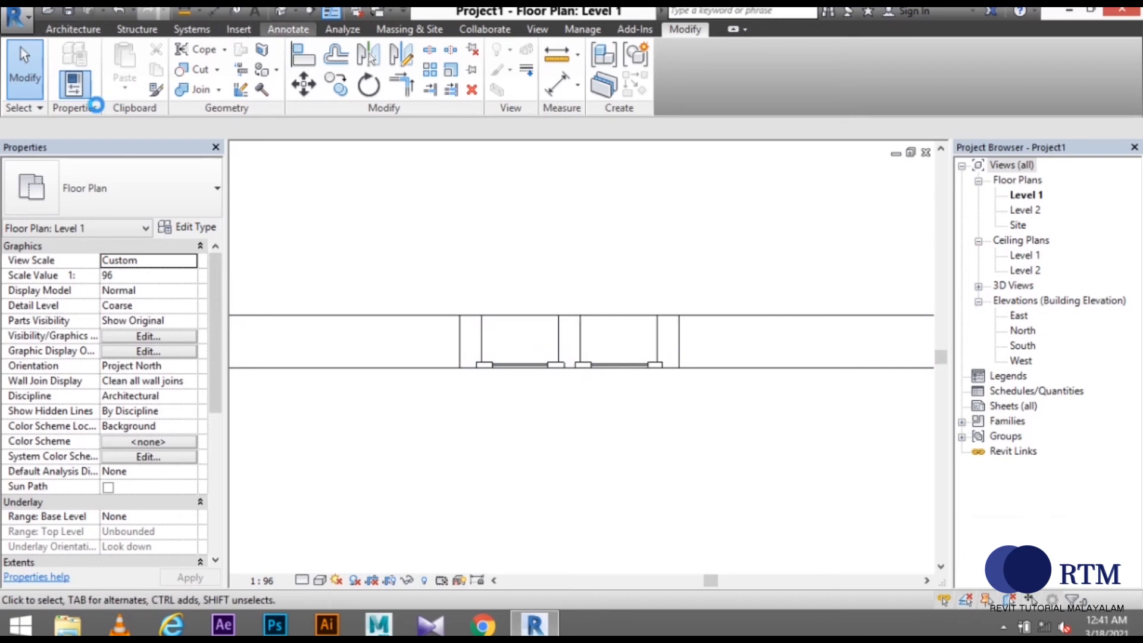
# Add an aligned dimension across the window's overall width, placed above the wall in the Level 1 plan
pyautogui.click(69, 65)
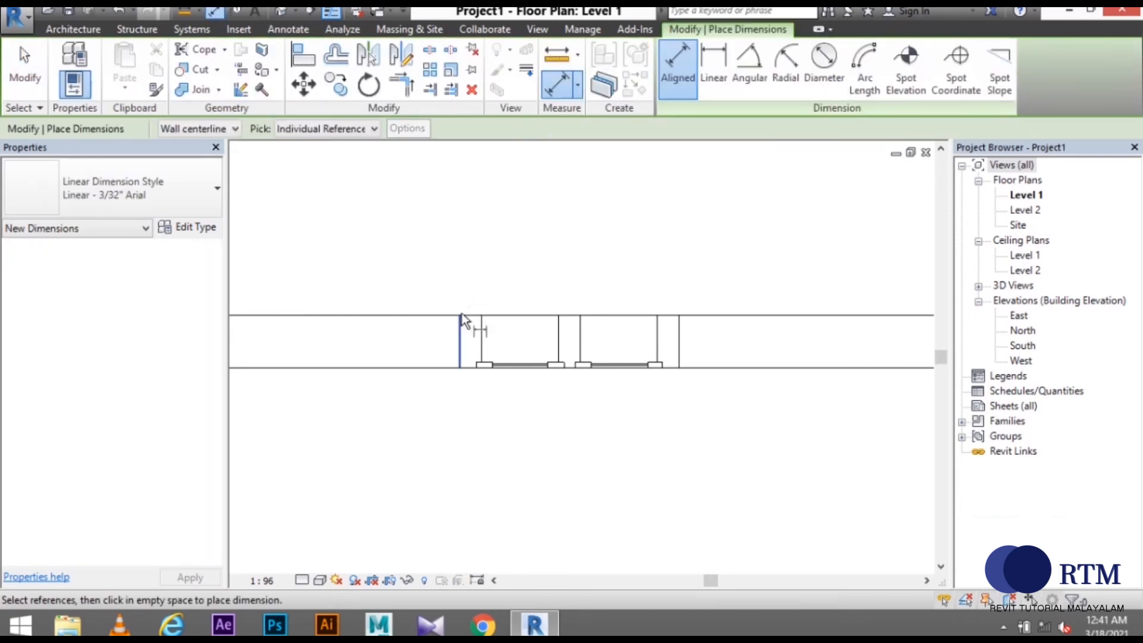
pyautogui.click(459, 334)
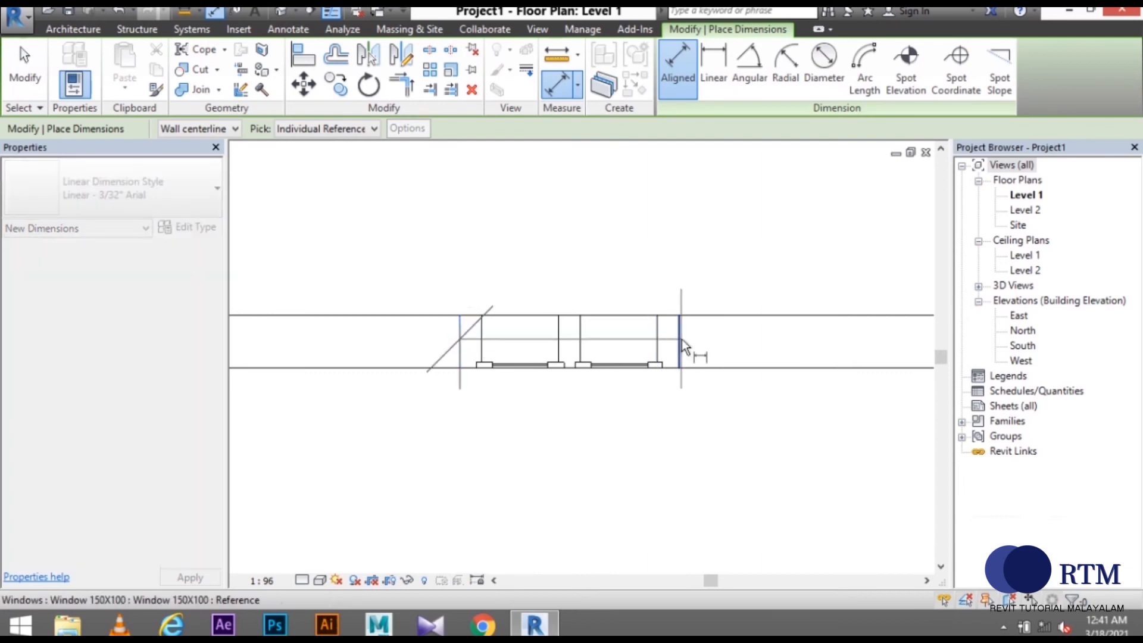
pyautogui.click(680, 338)
pyautogui.click(663, 245)
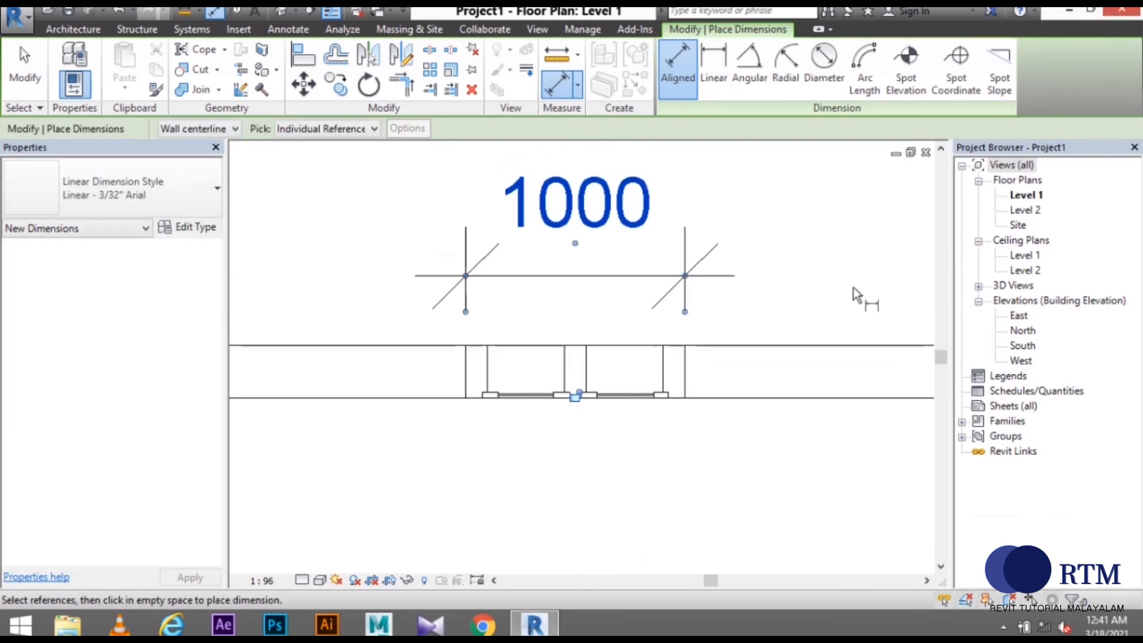
pyautogui.click(9, 83)
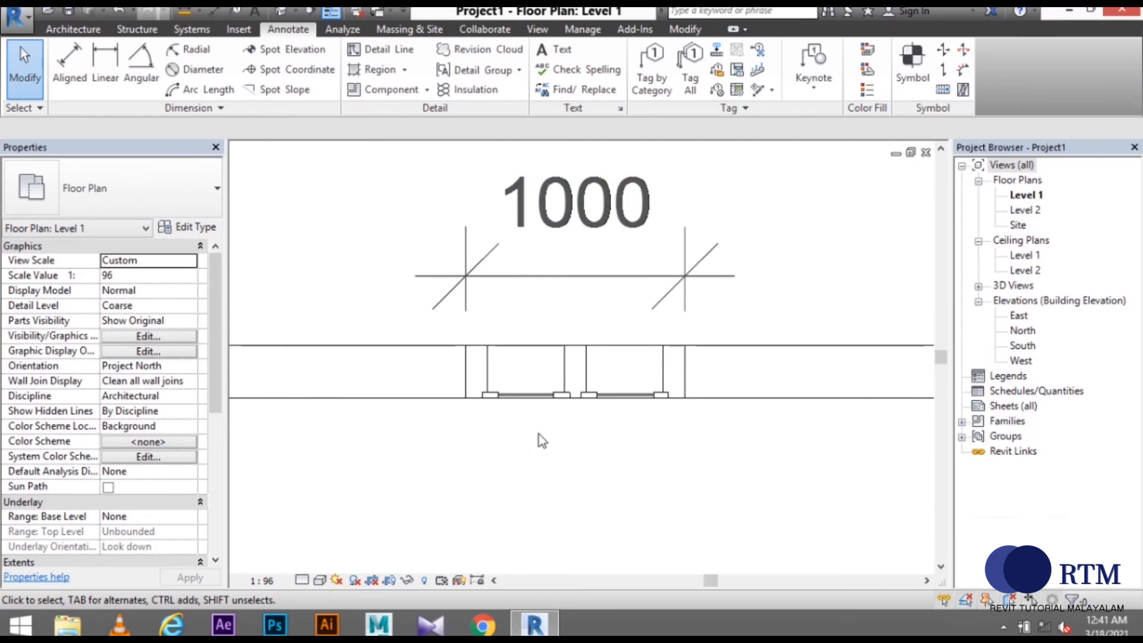
pyautogui.click(394, 283)
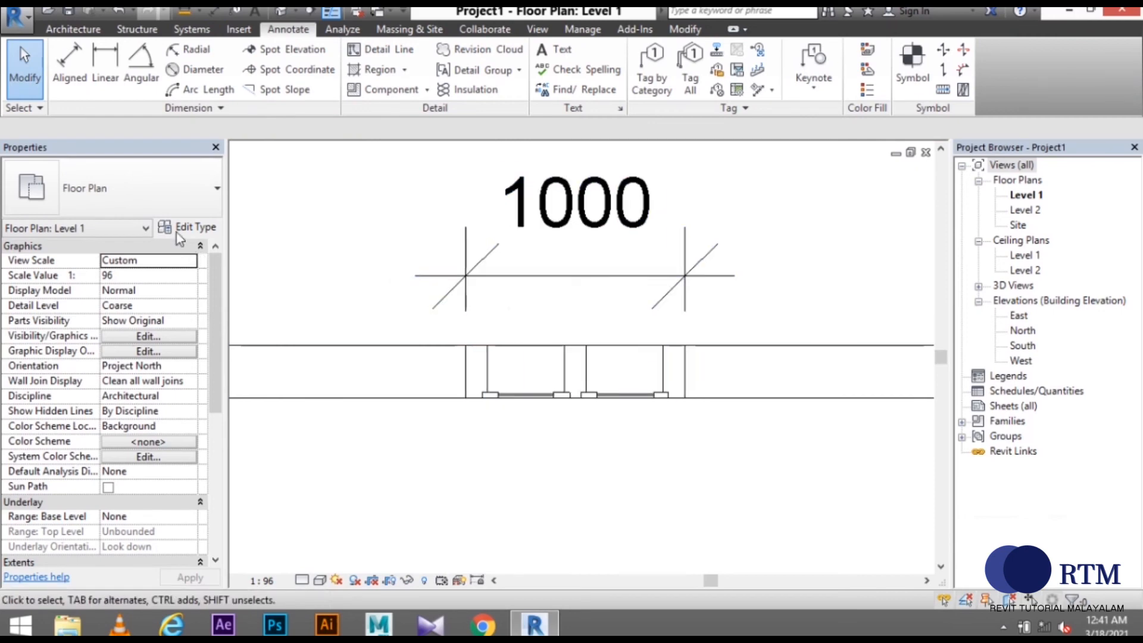
# Set the placed window's type width to 1200 in its type properties
pyautogui.moveTo(477, 471); pyautogui.dragTo(518, 465, button='middle')
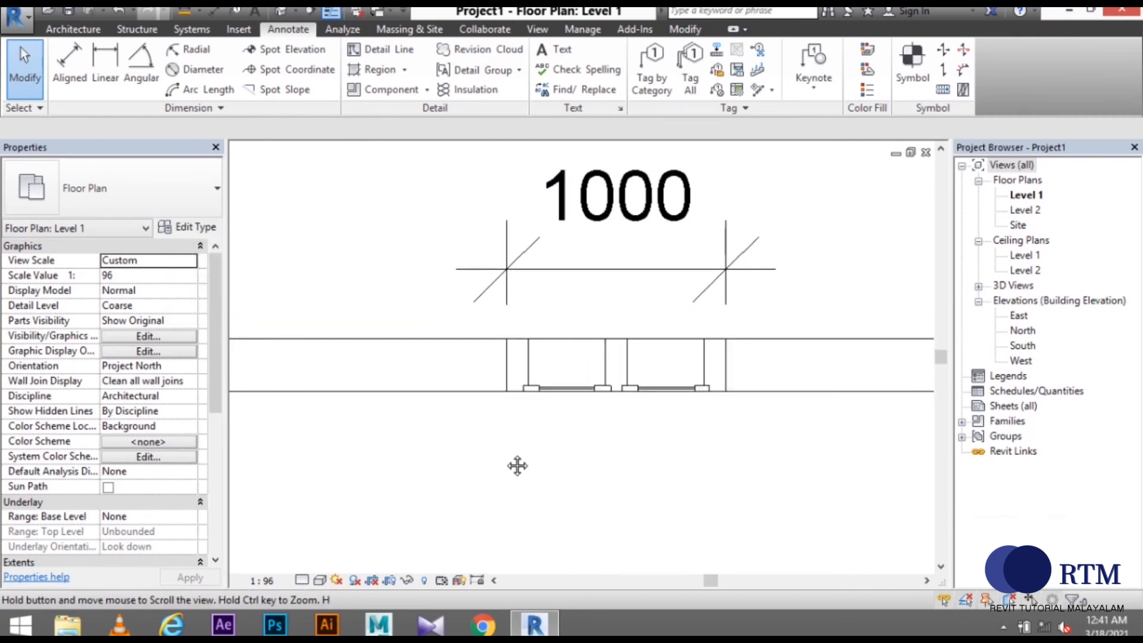
pyautogui.click(627, 375)
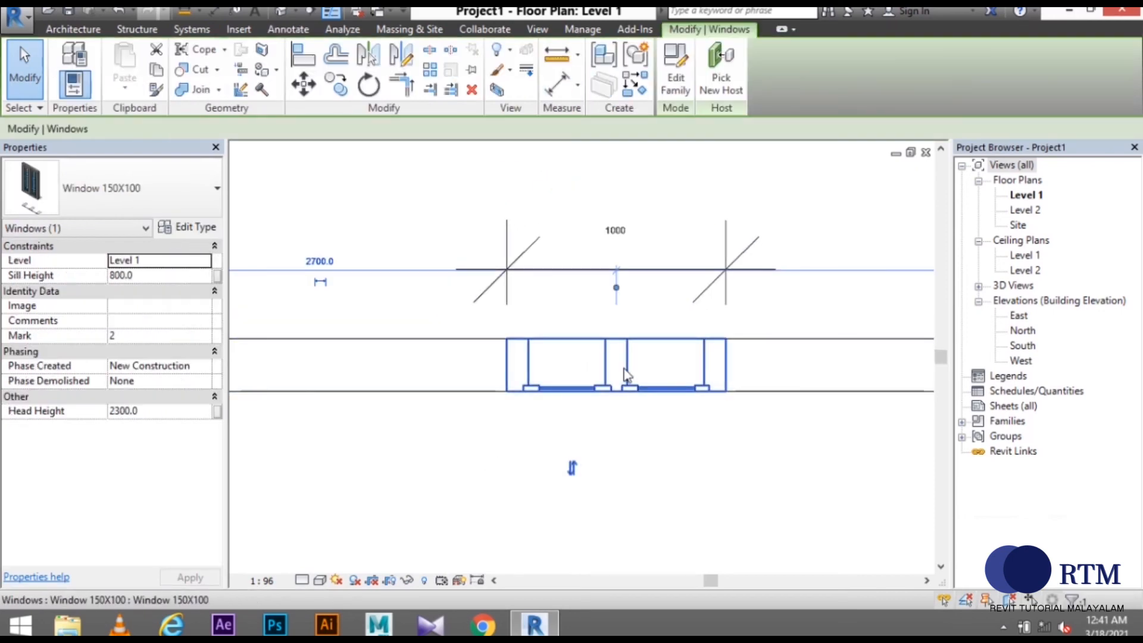
pyautogui.click(169, 231)
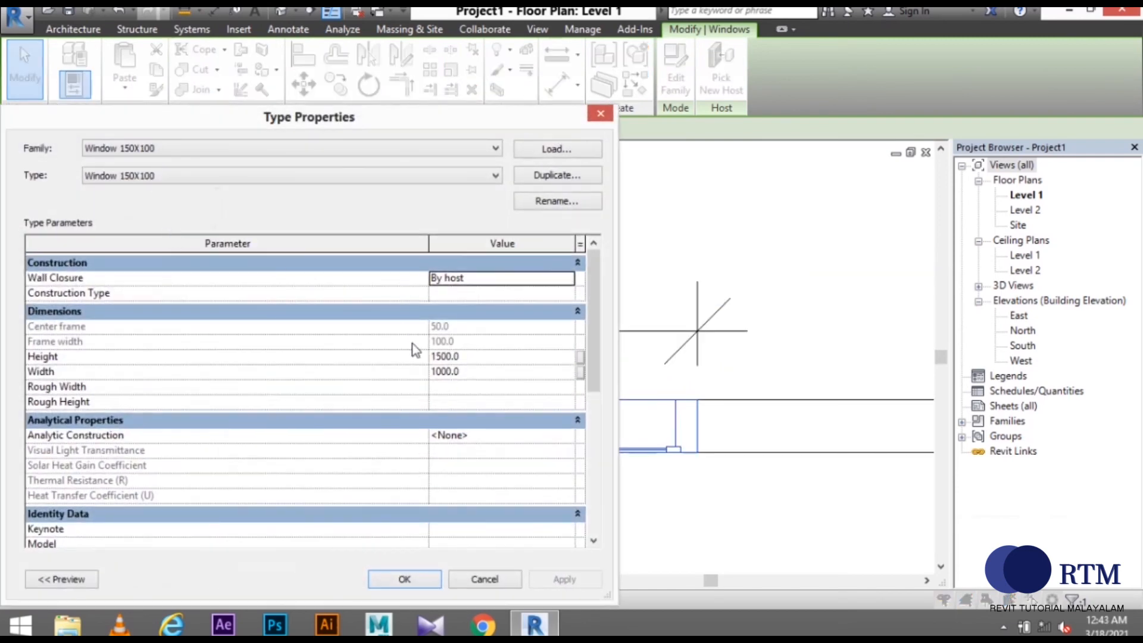
pyautogui.click(474, 375)
pyautogui.write('120')
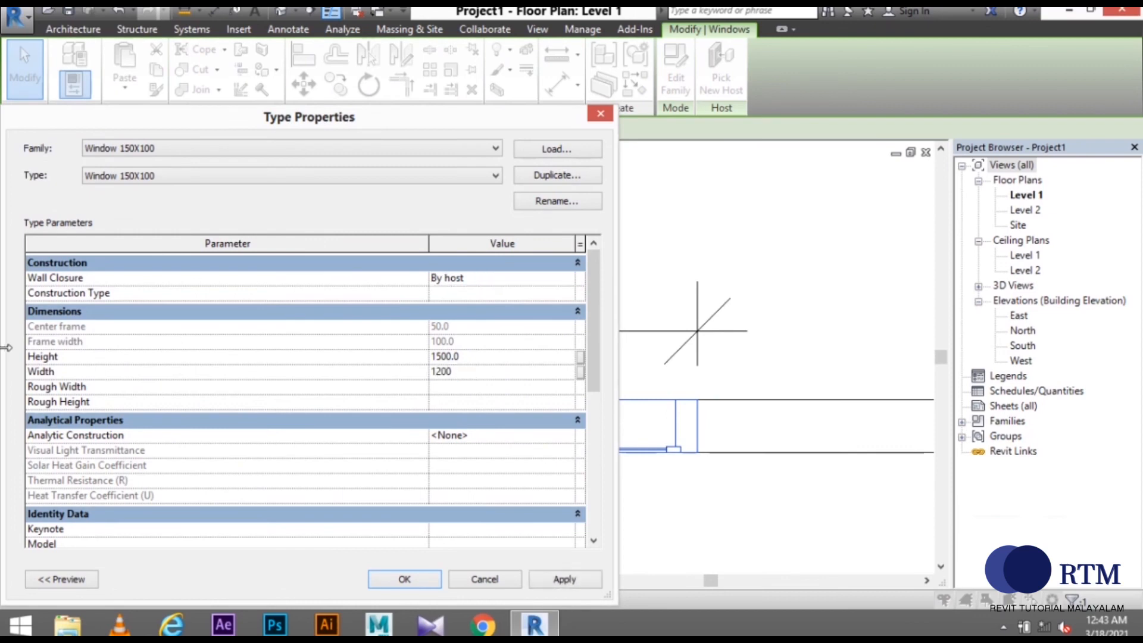
pyautogui.write('0')
pyautogui.click(564, 580)
pyautogui.click(403, 579)
pyautogui.click(681, 502)
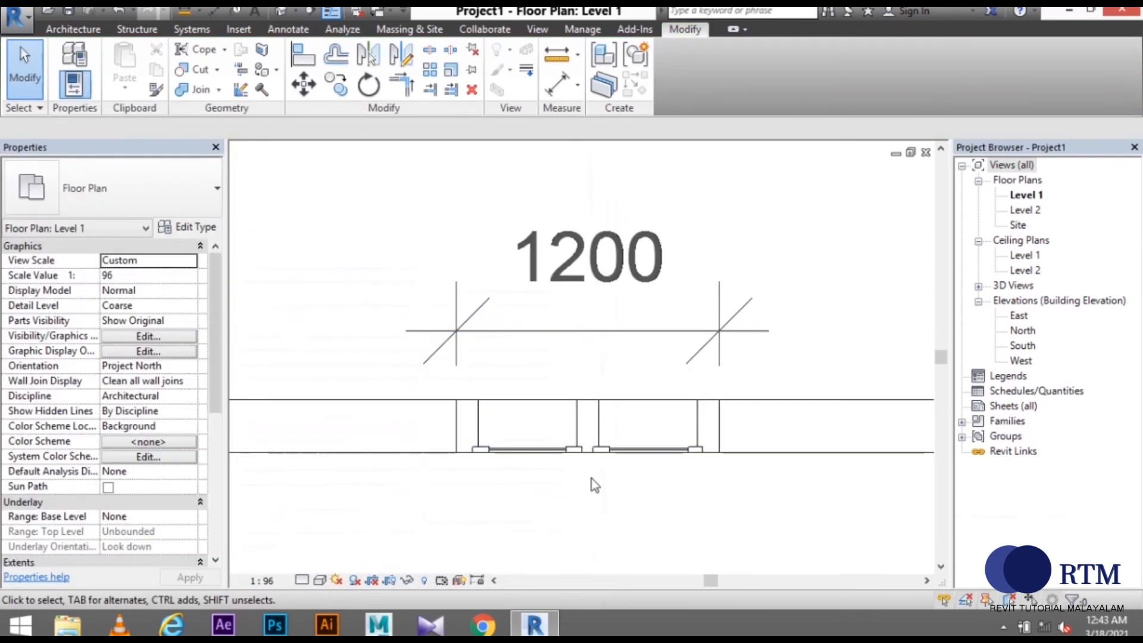
# Examine how the window's frame, sash and glass lines follow the new width in the Level 1 plan
pyautogui.moveTo(610, 425); pyautogui.dragTo(669, 391, button='middle')
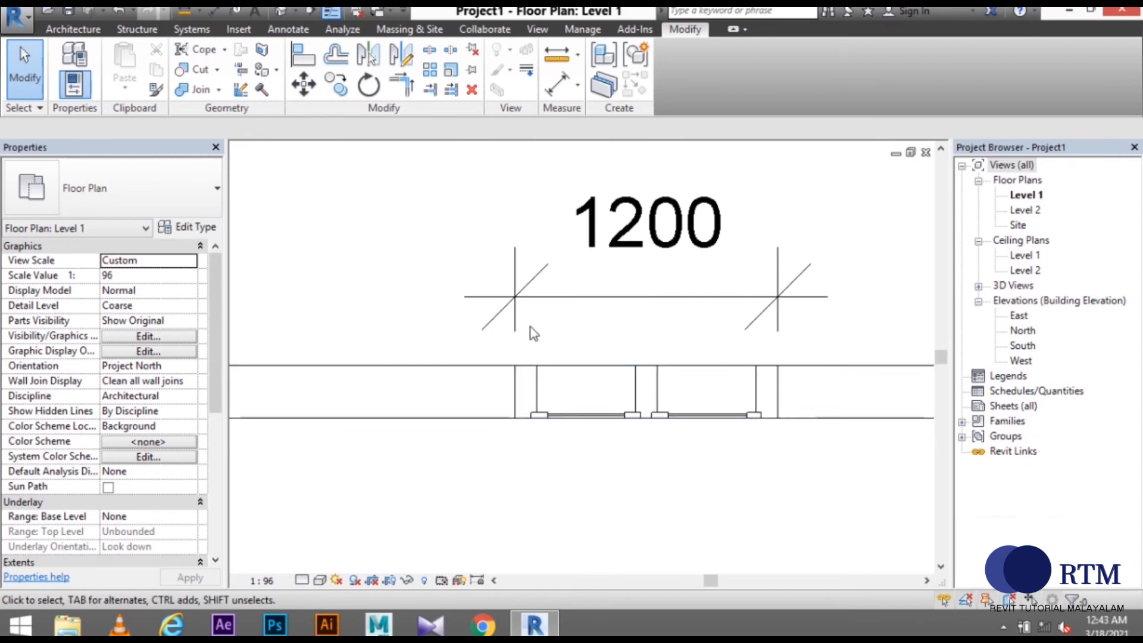
pyautogui.scroll(-3, 736, 452)
pyautogui.moveTo(678, 511); pyautogui.dragTo(523, 471, button='middle')
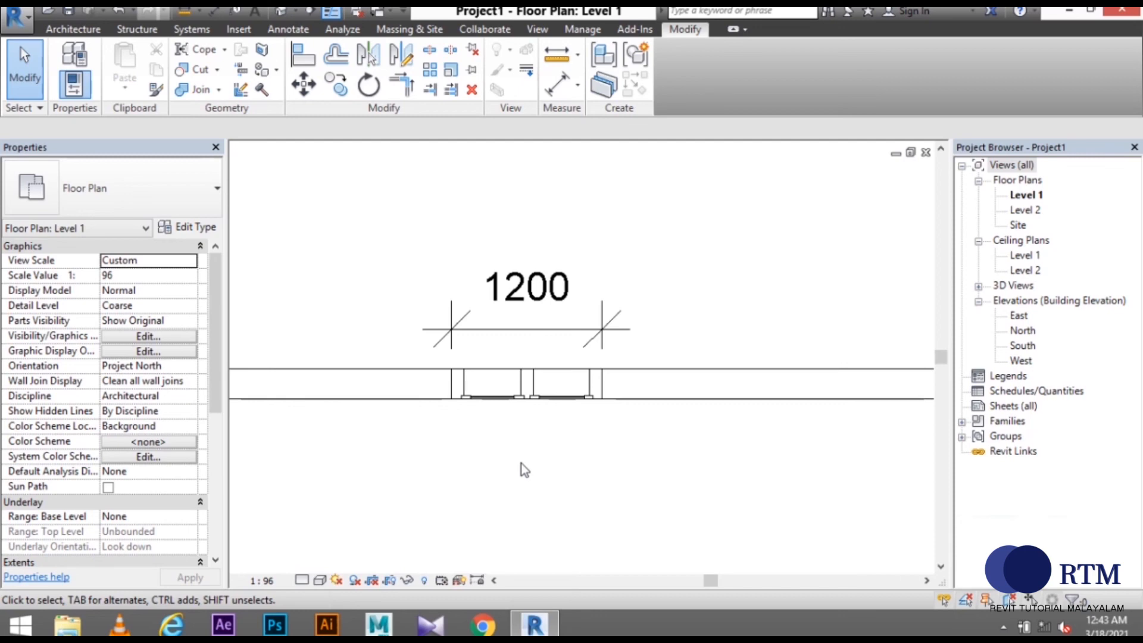
pyautogui.moveTo(507, 411); pyautogui.dragTo(661, 404, button='middle')
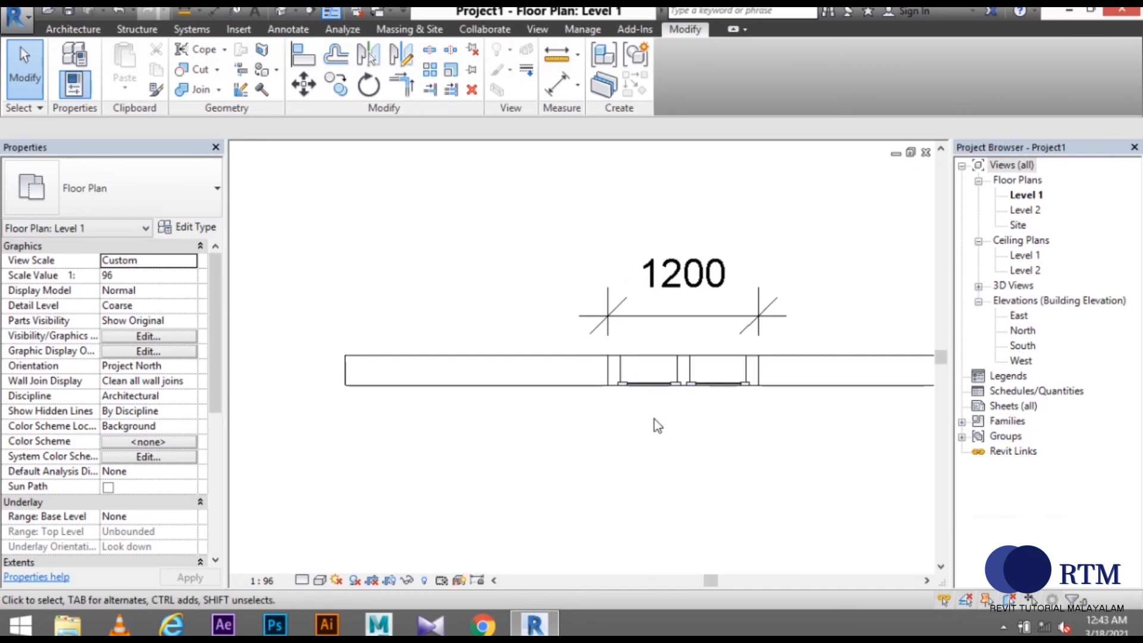
pyautogui.moveTo(695, 430); pyautogui.dragTo(518, 425, button='middle')
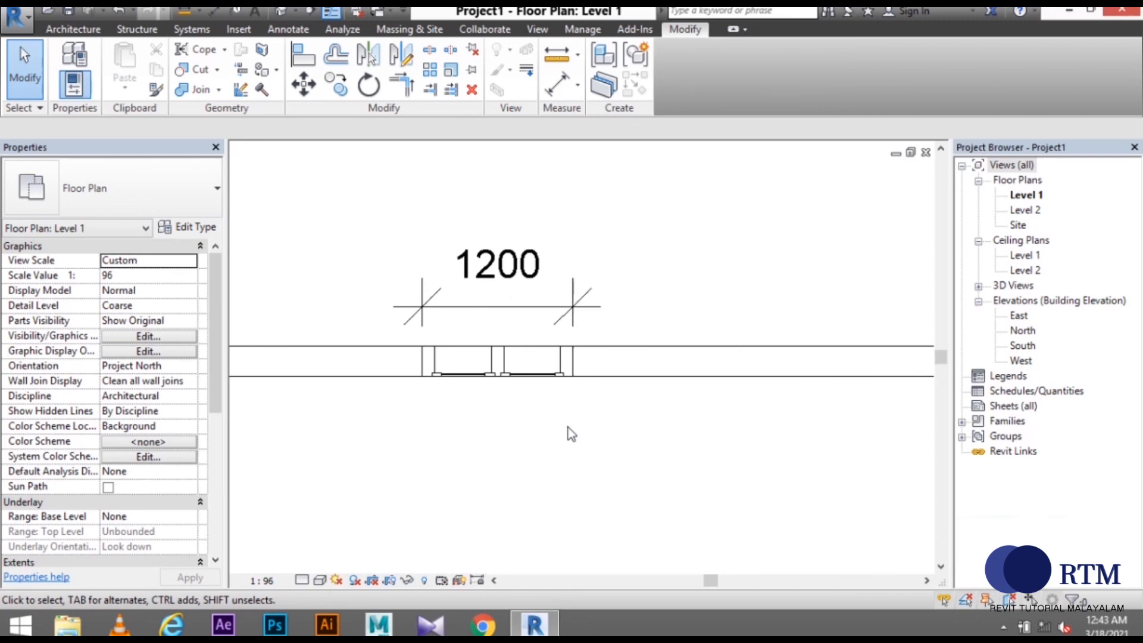
pyautogui.moveTo(571, 434); pyautogui.dragTo(634, 424, button='middle')
pyautogui.scroll(2, 572, 413)
pyautogui.scroll(2, 749, 434)
pyautogui.moveTo(749, 434); pyautogui.dragTo(689, 528, button='middle')
pyautogui.scroll(1, 571, 480)
pyautogui.moveTo(571, 479); pyautogui.dragTo(560, 527, button='middle')
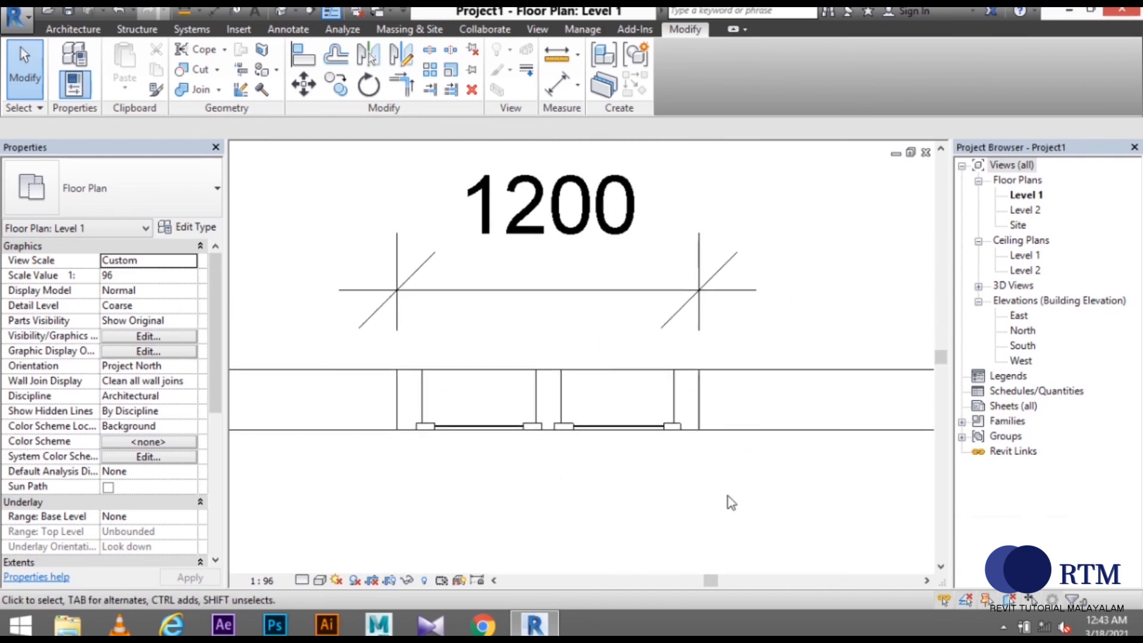